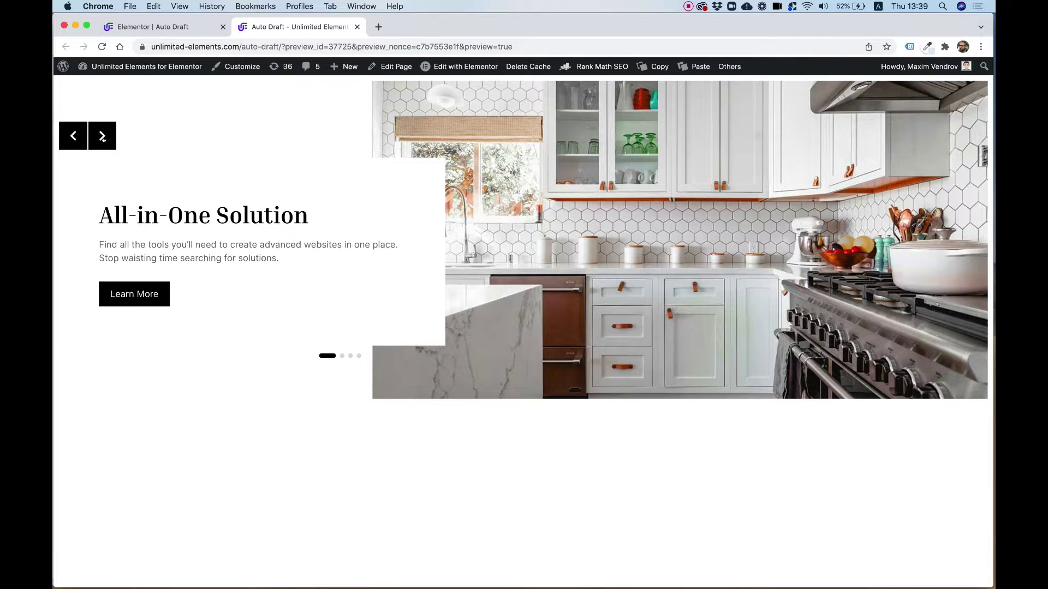
Preview the finished hero by advancing through its four slides with the next arrow
click(102, 138)
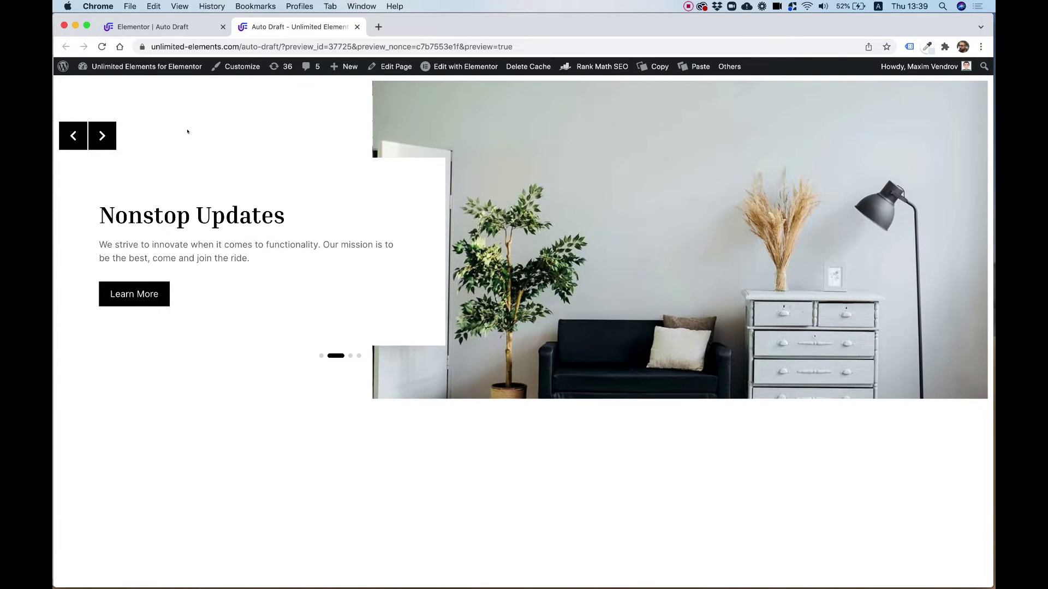
click(102, 138)
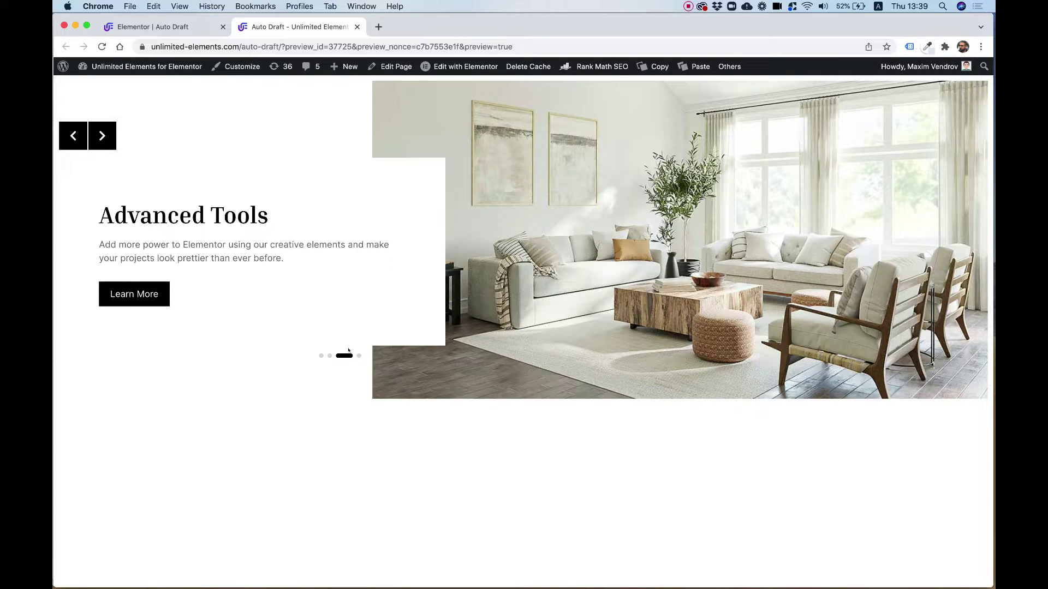
click(101, 136)
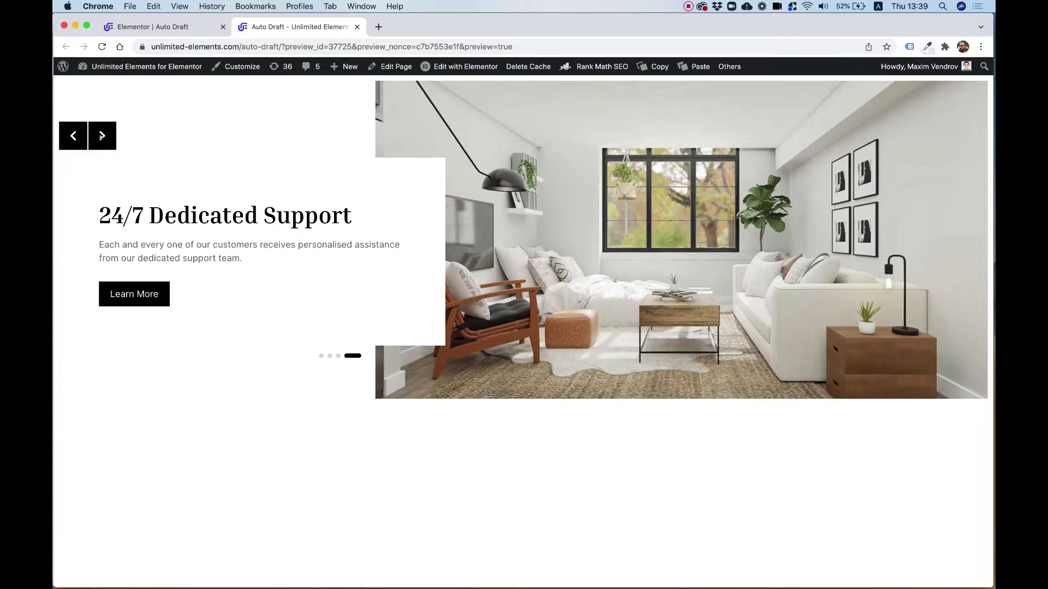
click(102, 136)
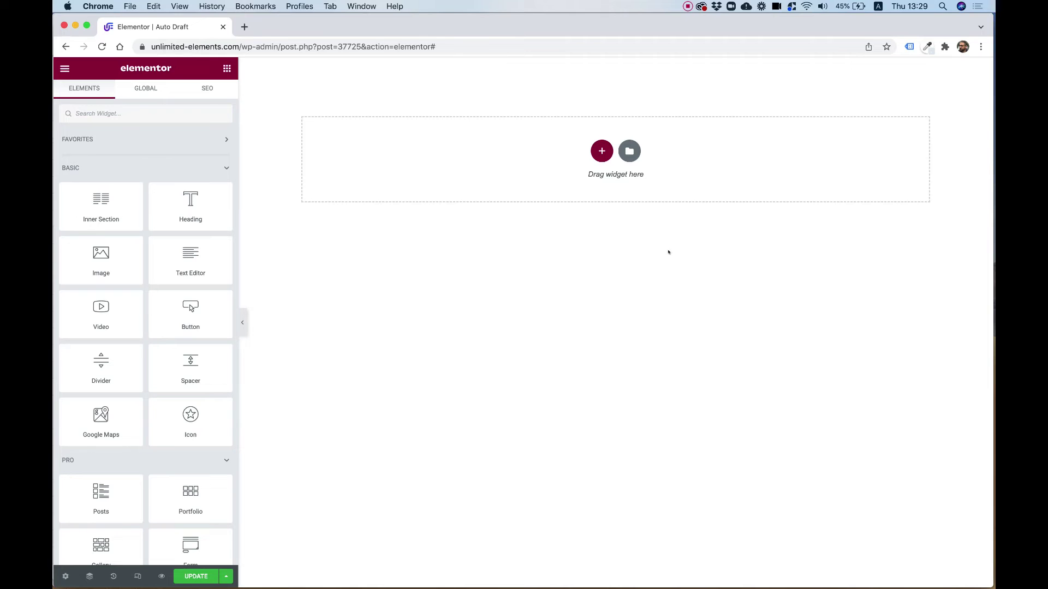
Add a one-third/two-thirds two-column section and search the widgets for 'content slid'
click(602, 153)
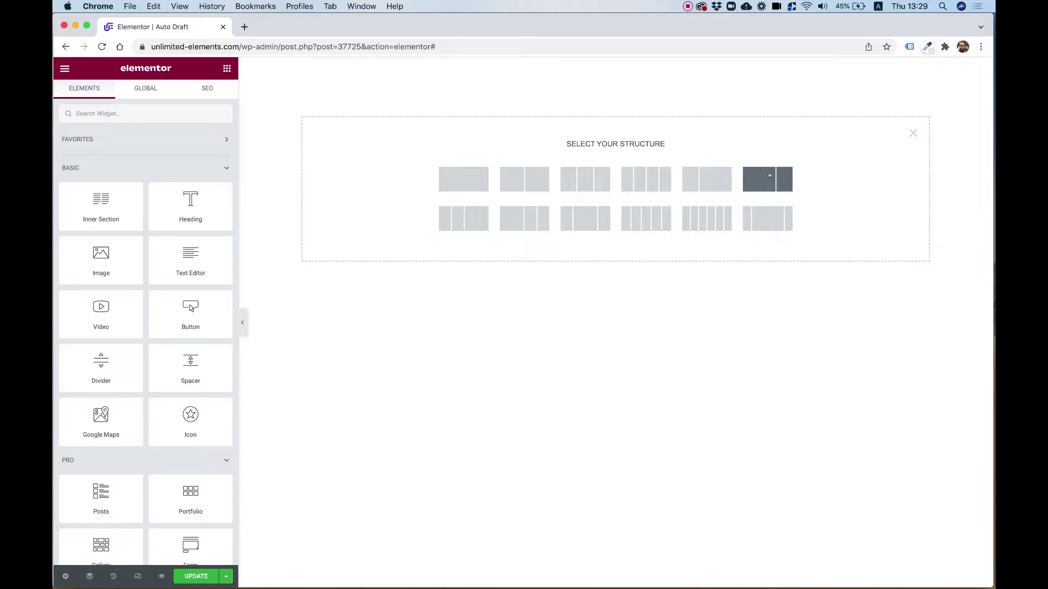
click(720, 180)
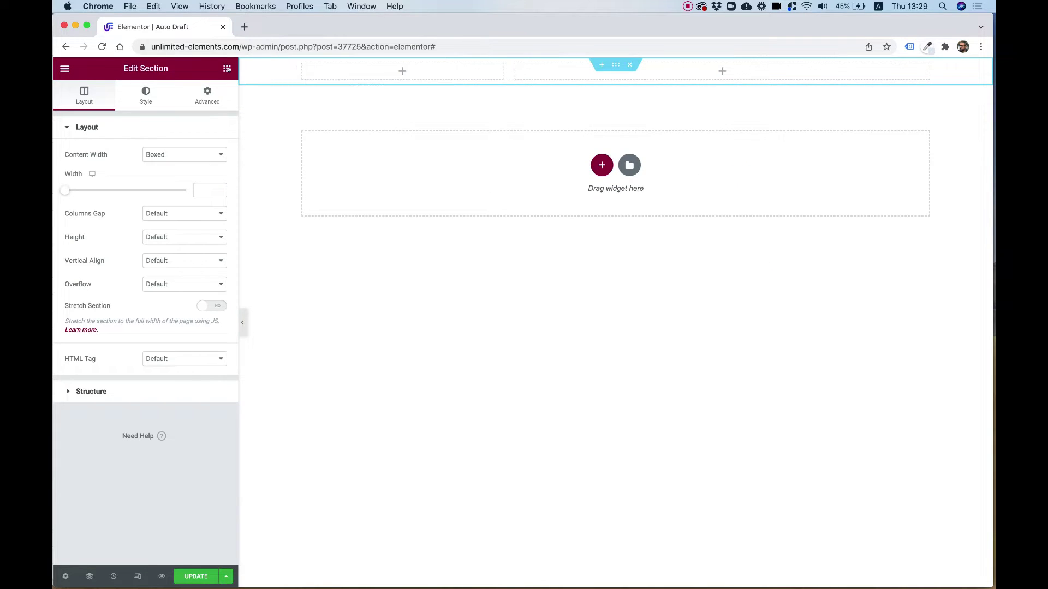
click(227, 68)
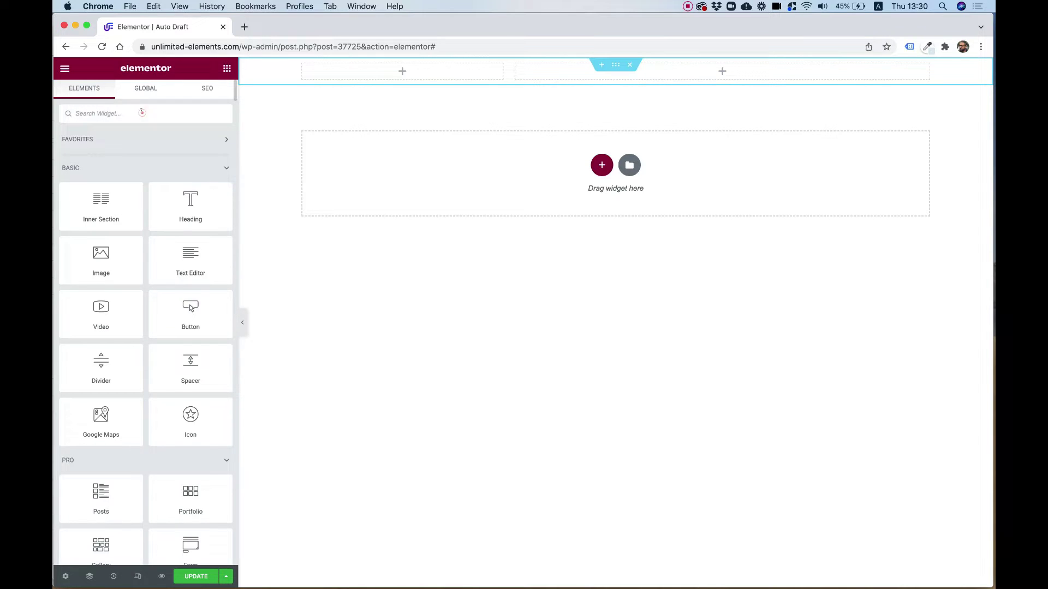
text(co)
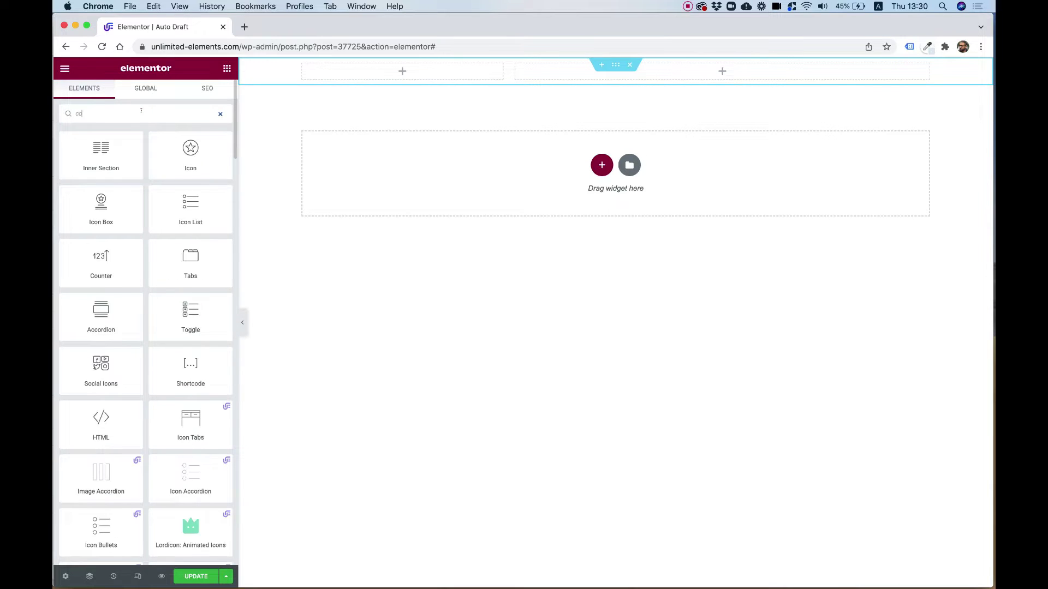
text(ntent slider)
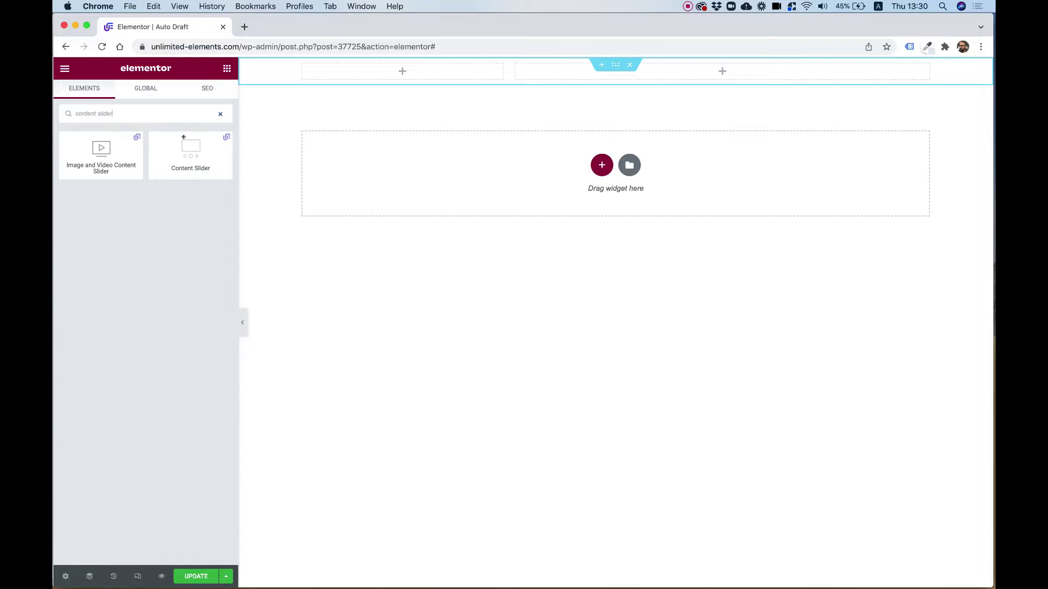
Drop a Content Slider into the right column and set Show Dots and Show Arrows to No
drag(183, 137, 759, 77)
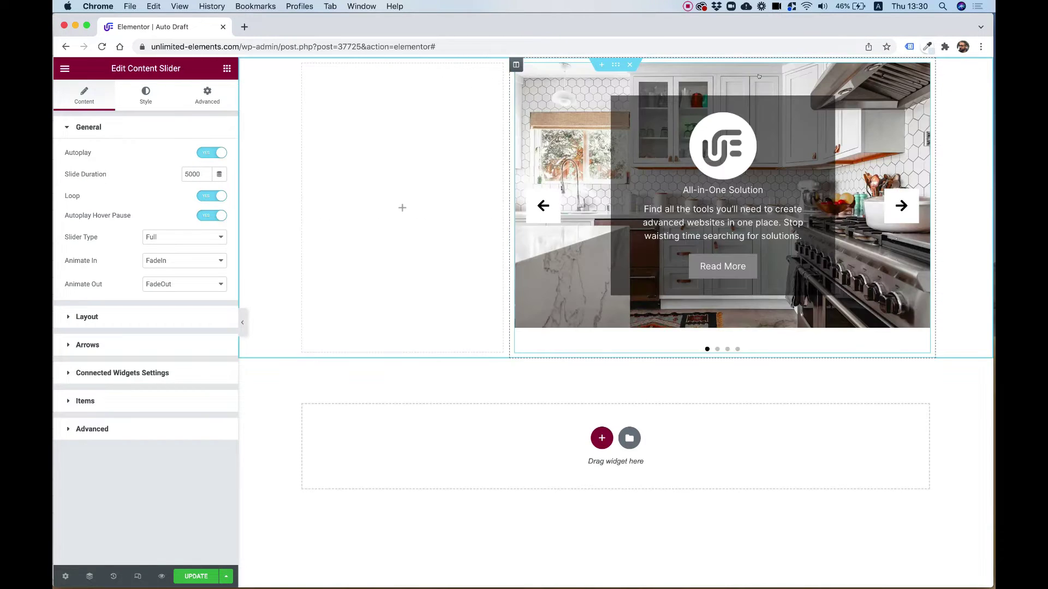
click(549, 211)
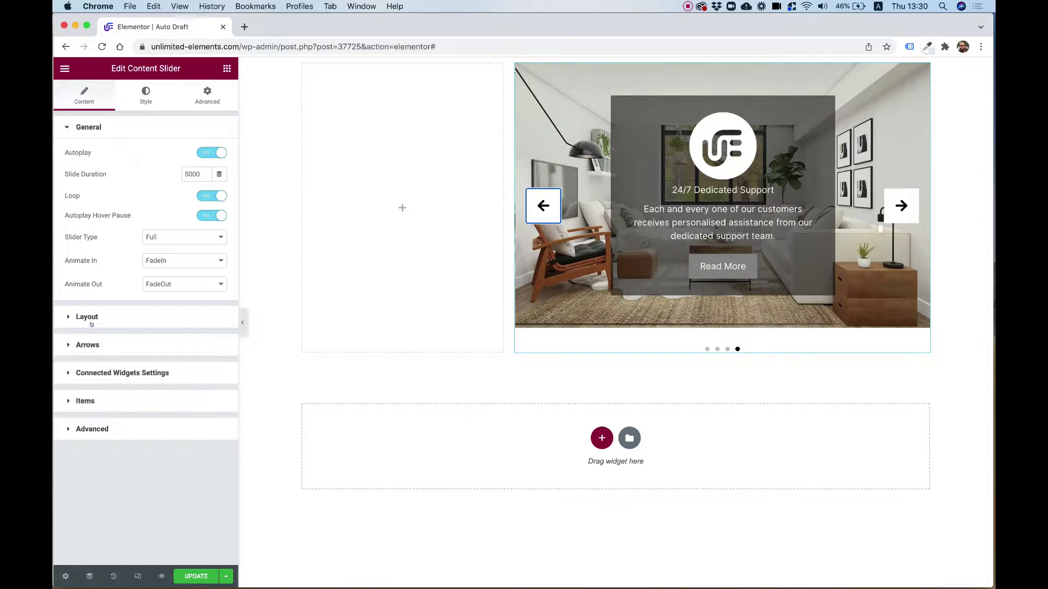
click(92, 322)
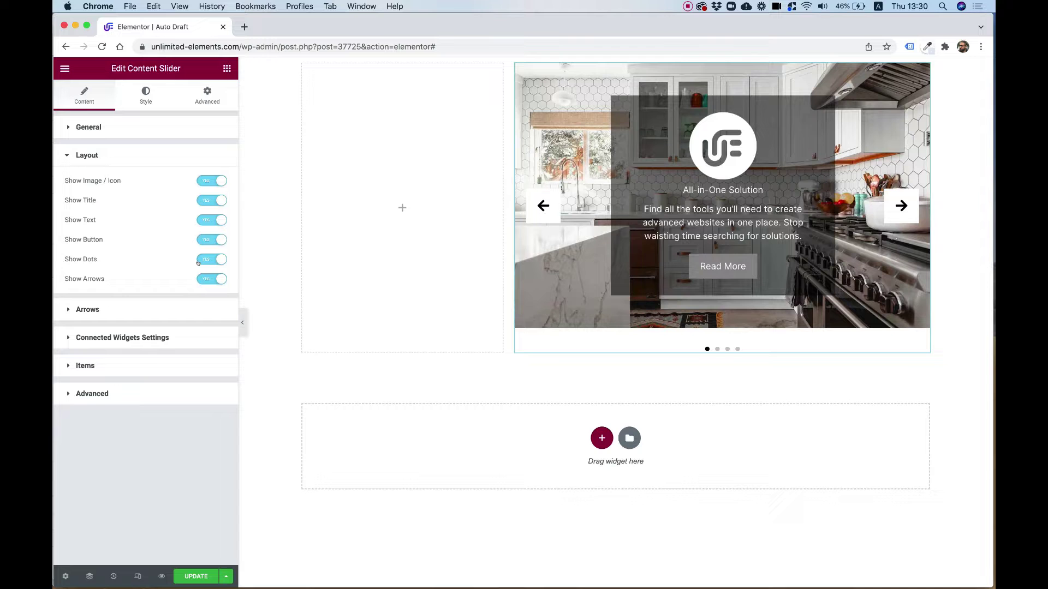
click(200, 261)
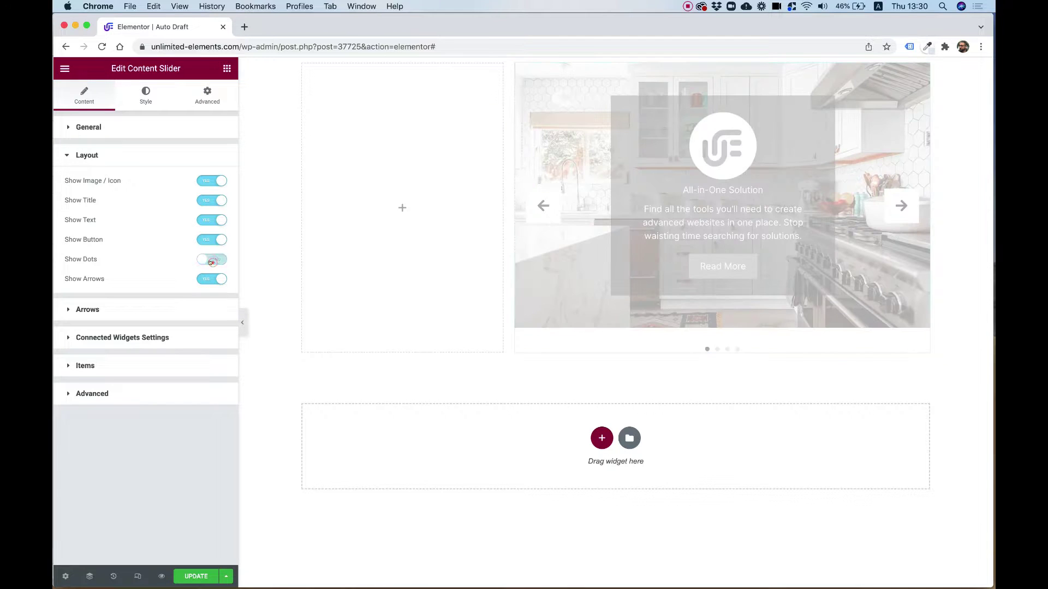
click(206, 280)
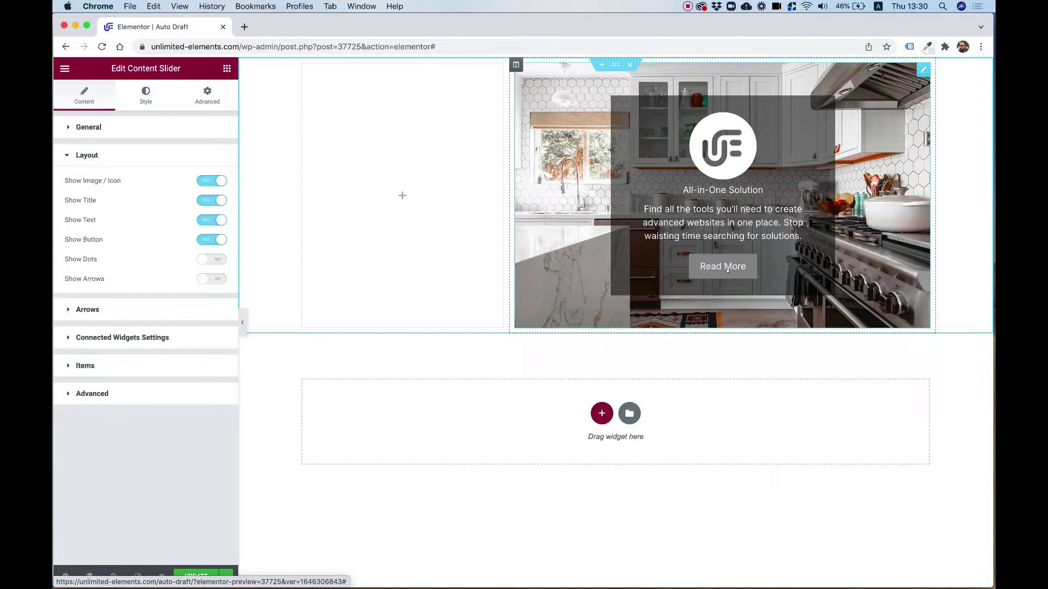
Set Content Source to None for the All-in-One Solution and Nonstop Updates slides
click(77, 362)
click(152, 284)
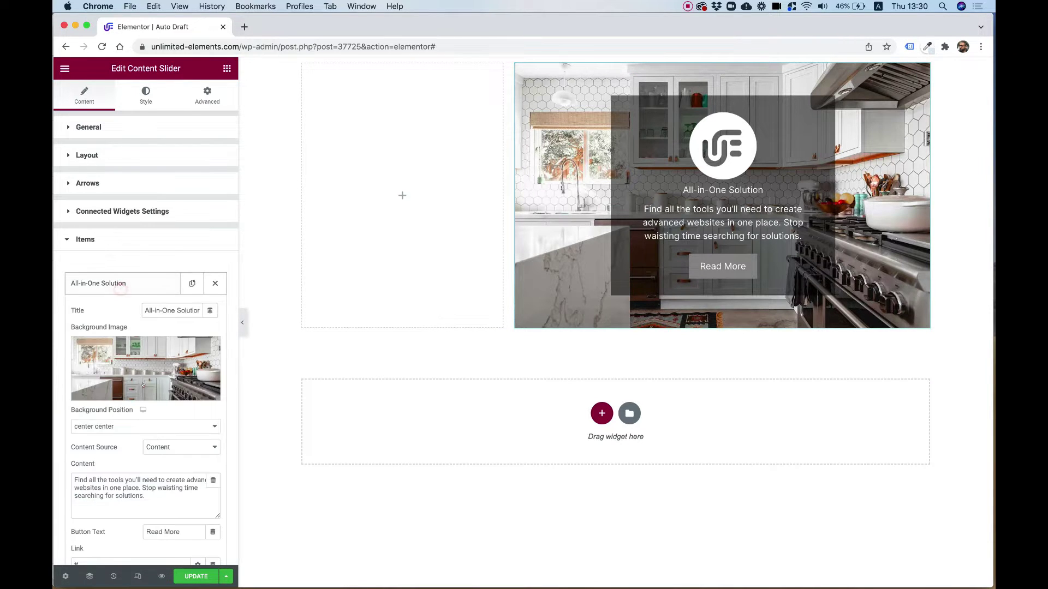
click(161, 448)
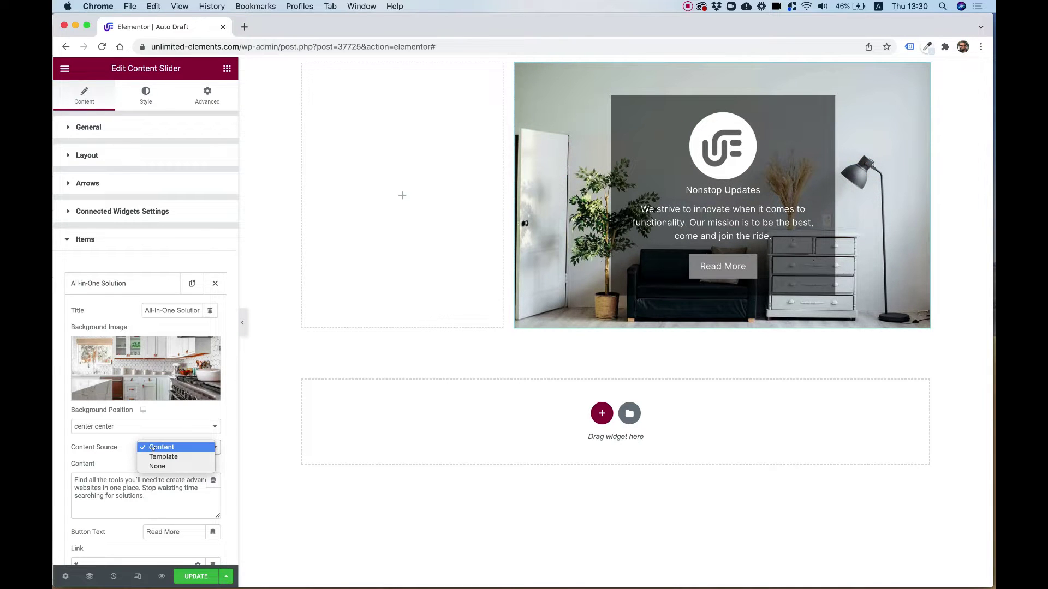
click(157, 466)
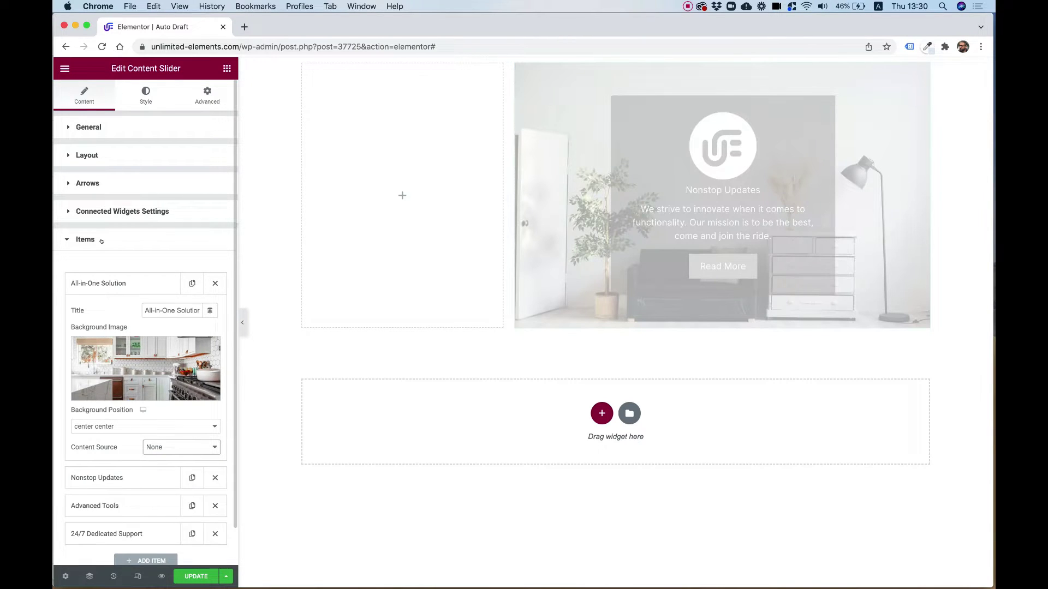
click(109, 478)
click(161, 476)
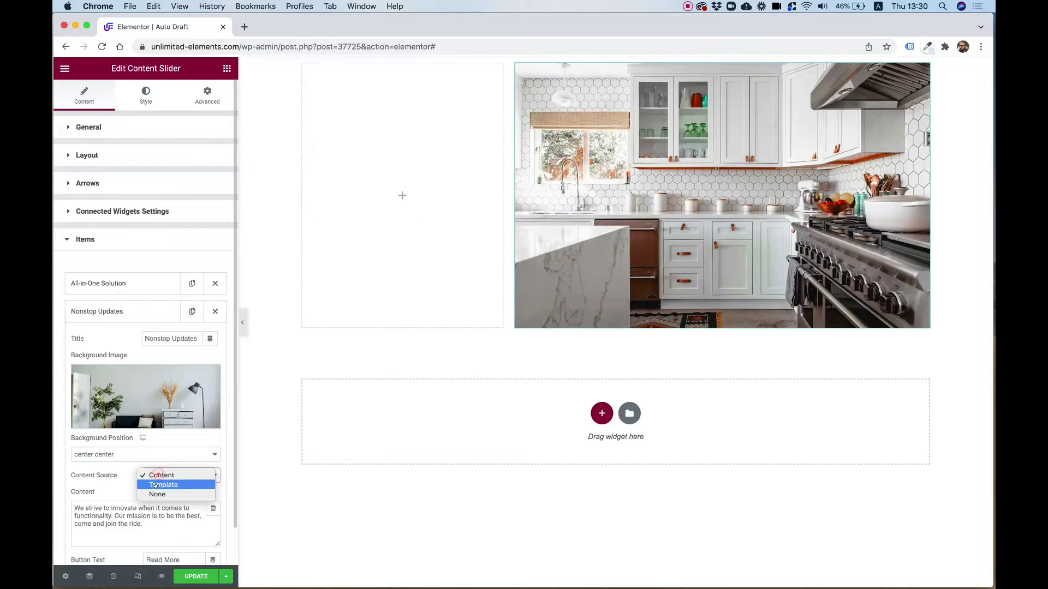
click(152, 494)
Set Content Source to None for the Advanced Tools and 24/7 Dedicated Support slides
click(102, 311)
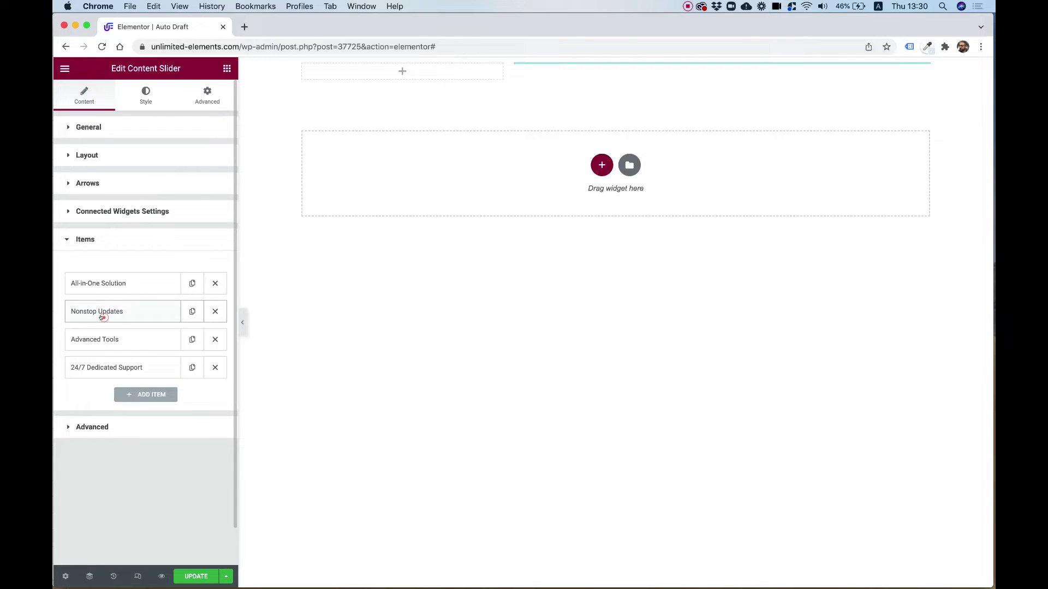
click(121, 341)
click(161, 503)
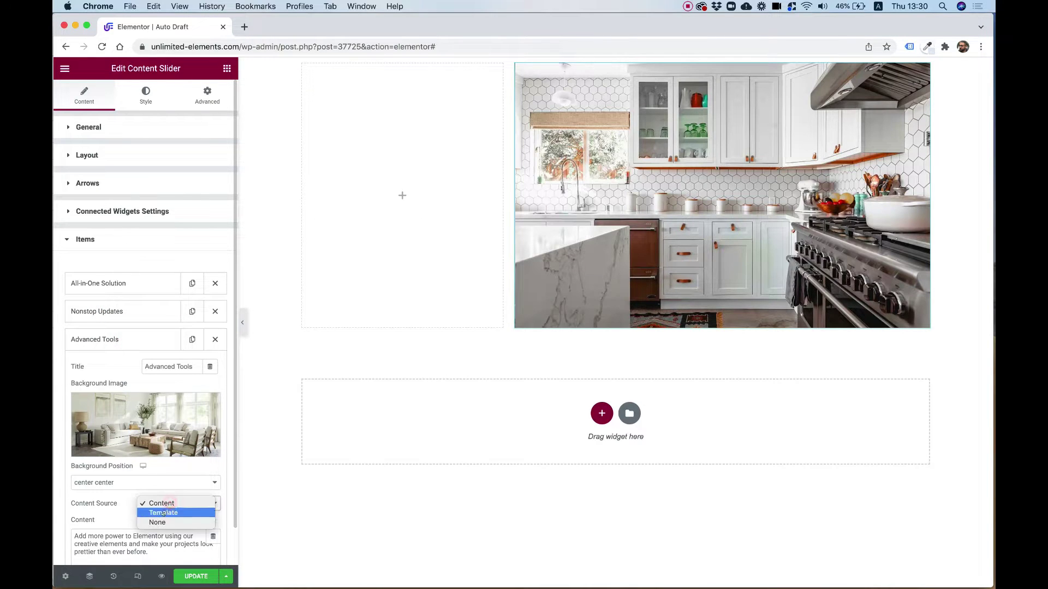
click(157, 522)
click(121, 339)
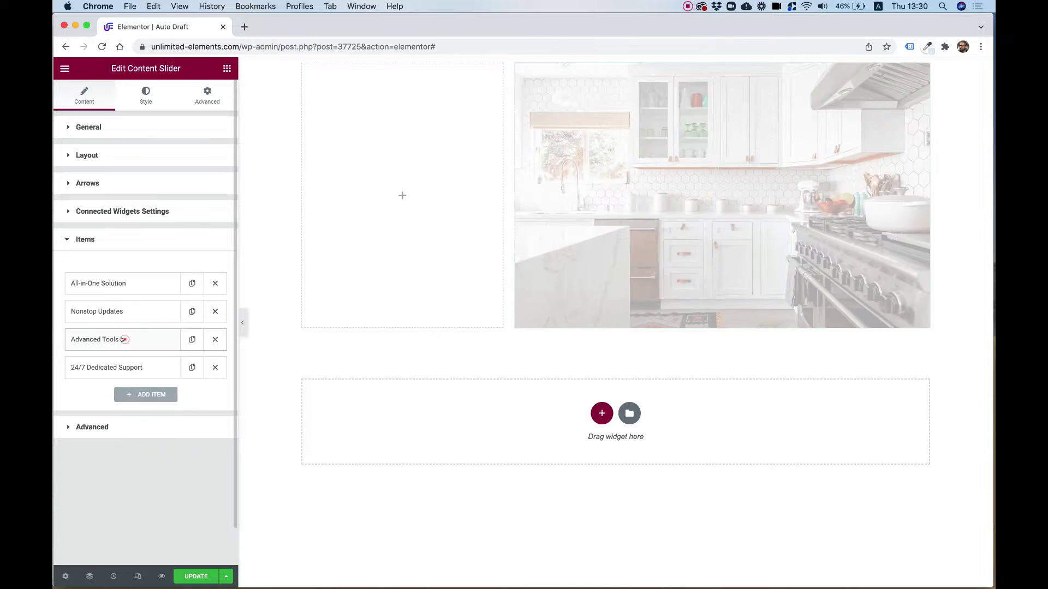
click(126, 368)
click(180, 531)
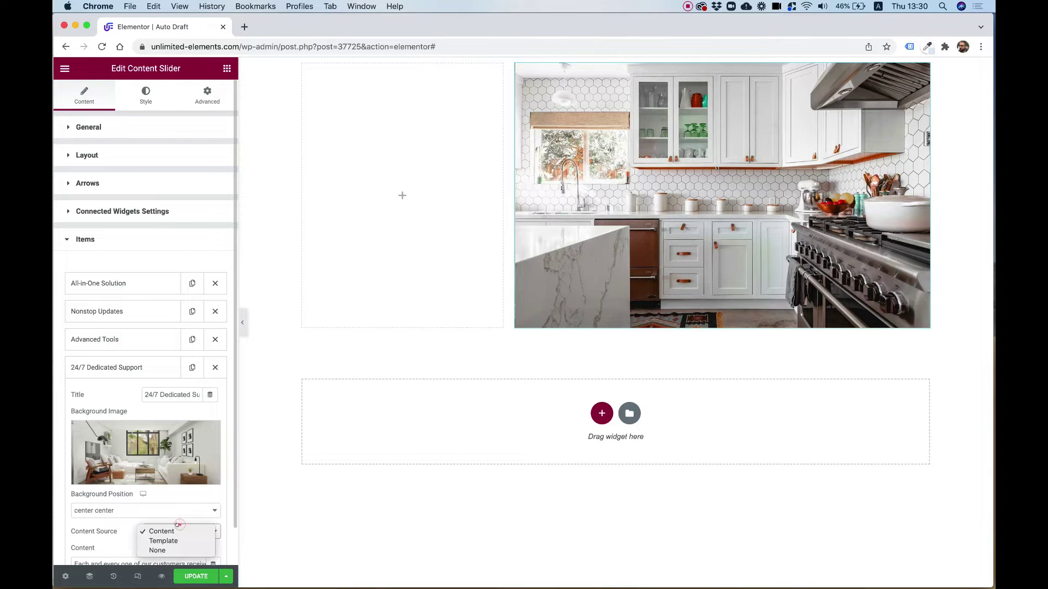
click(158, 551)
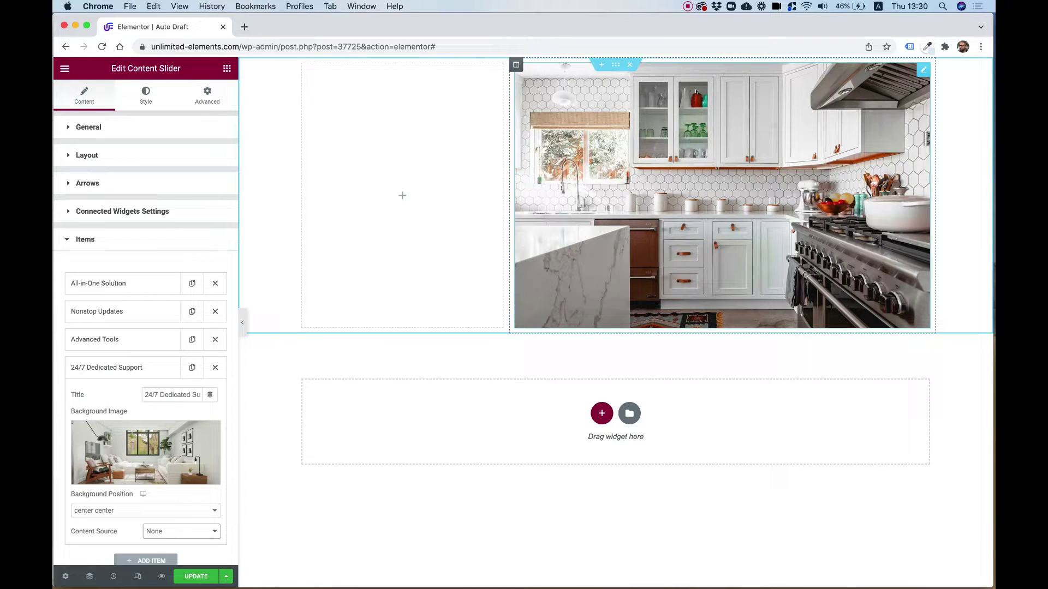
Change the slider's Style > General height from 50 to 70
click(150, 86)
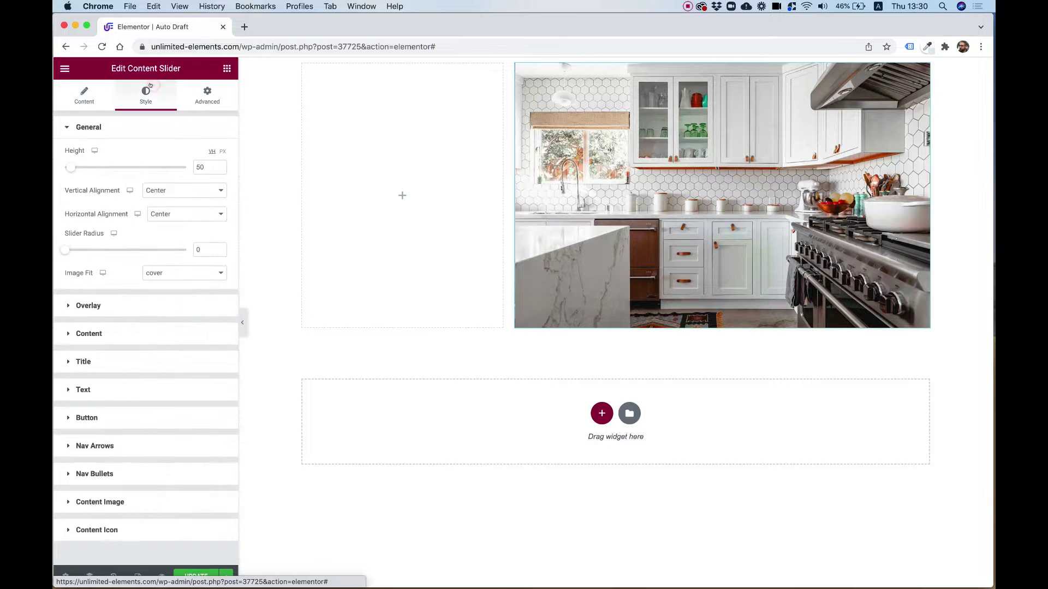
click(198, 167)
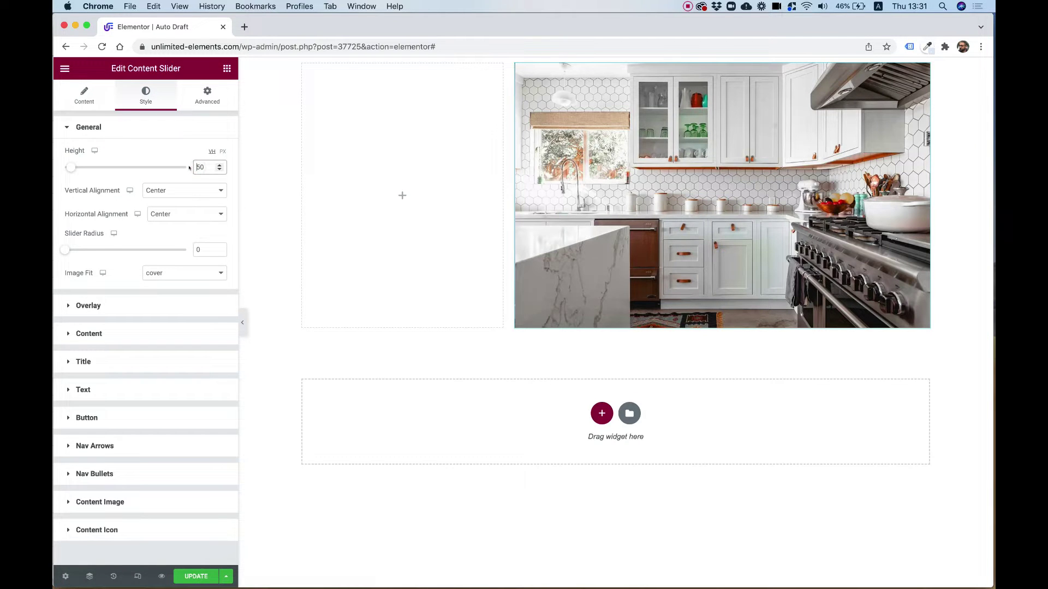
key(Delete)
text(7)
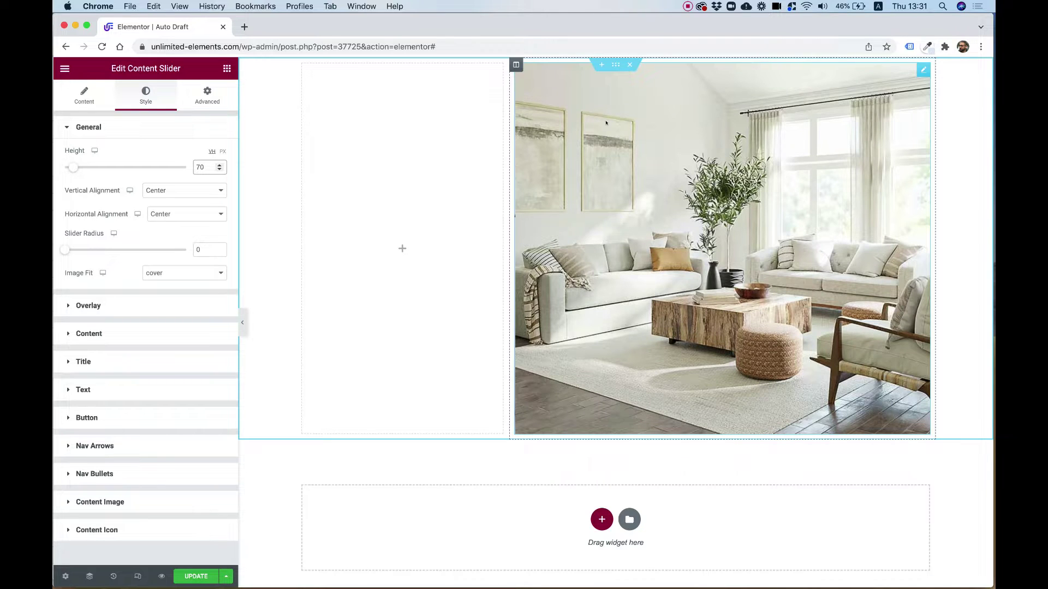
Make the surrounding section's content width span the full page
click(614, 63)
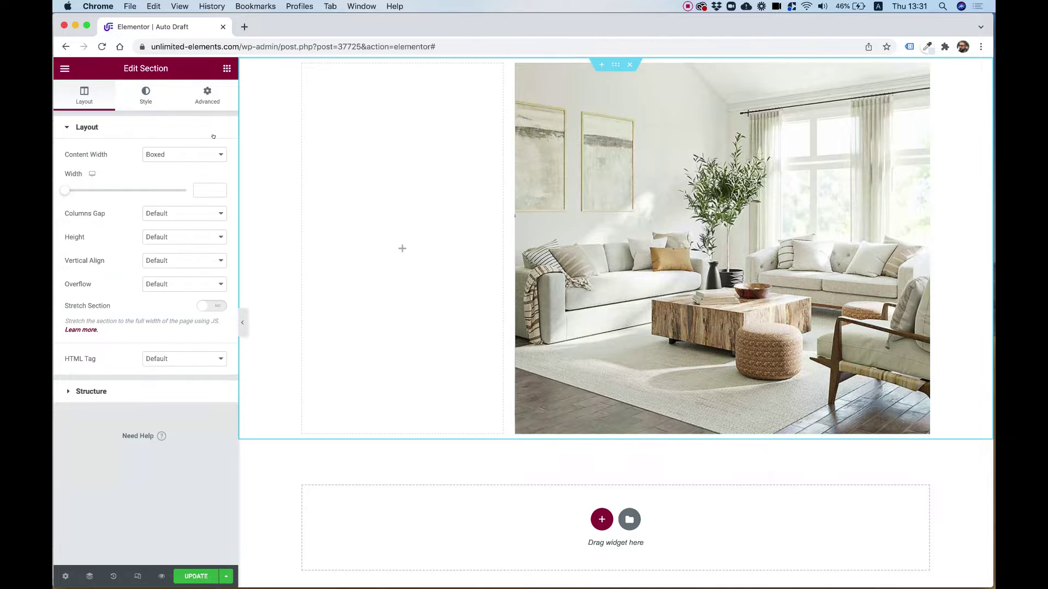
click(175, 155)
click(174, 164)
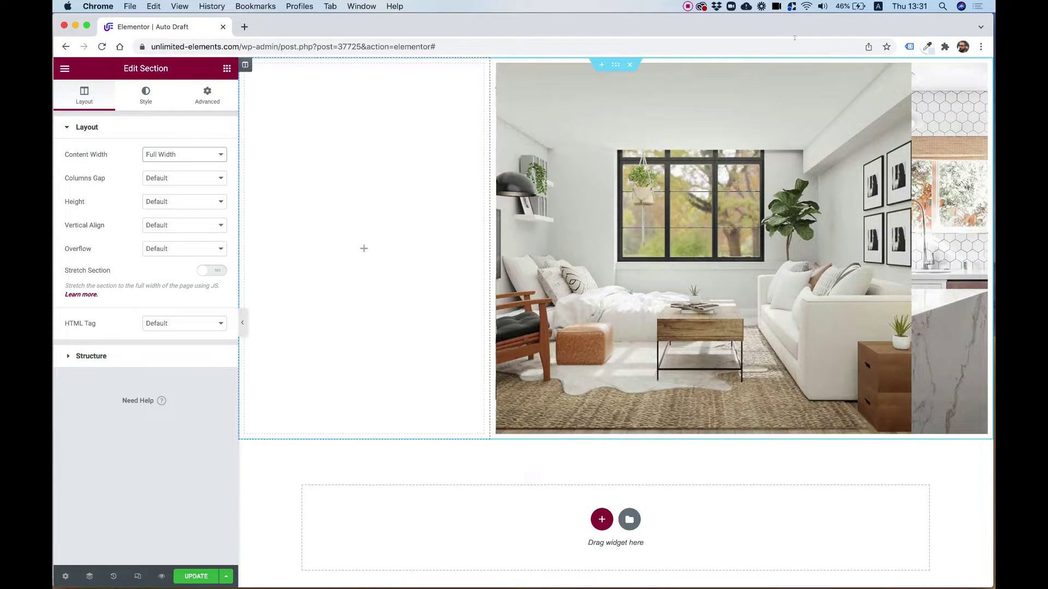
Check the image slider's General playback settings, toggling Autoplay off and back on
click(678, 162)
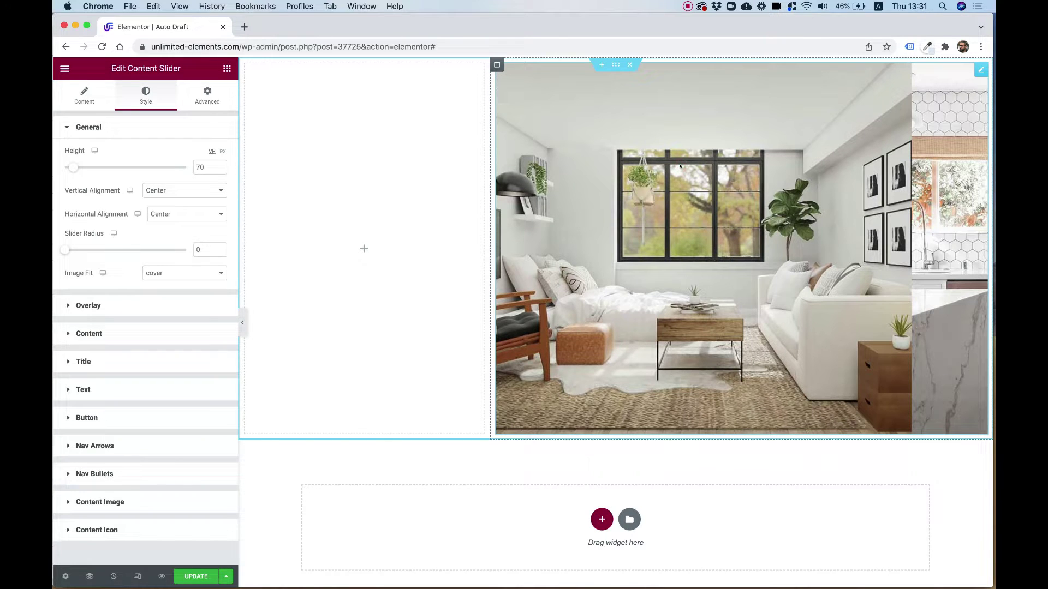
click(86, 97)
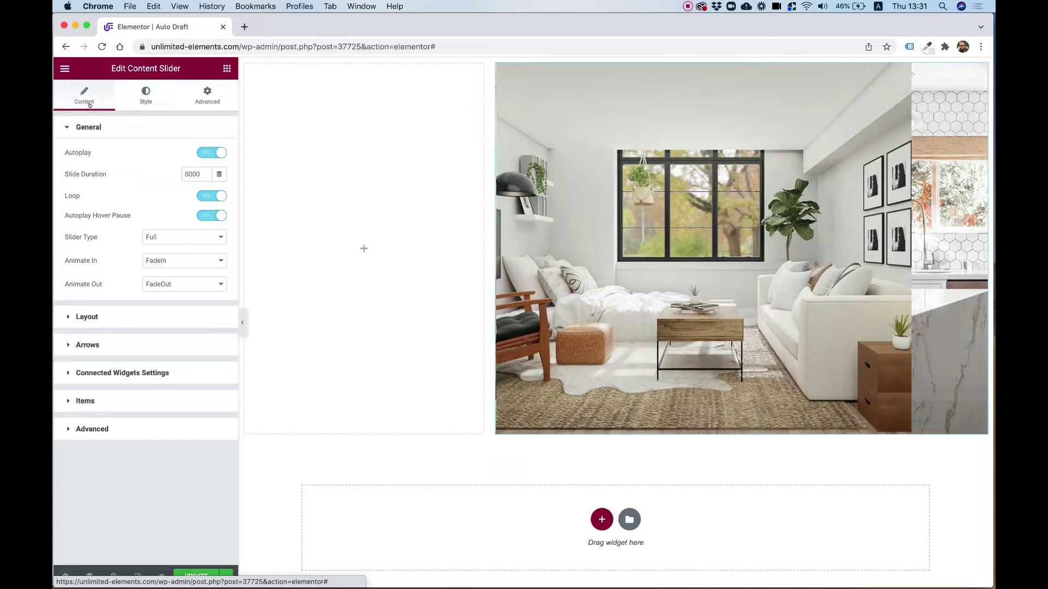
click(208, 152)
click(208, 151)
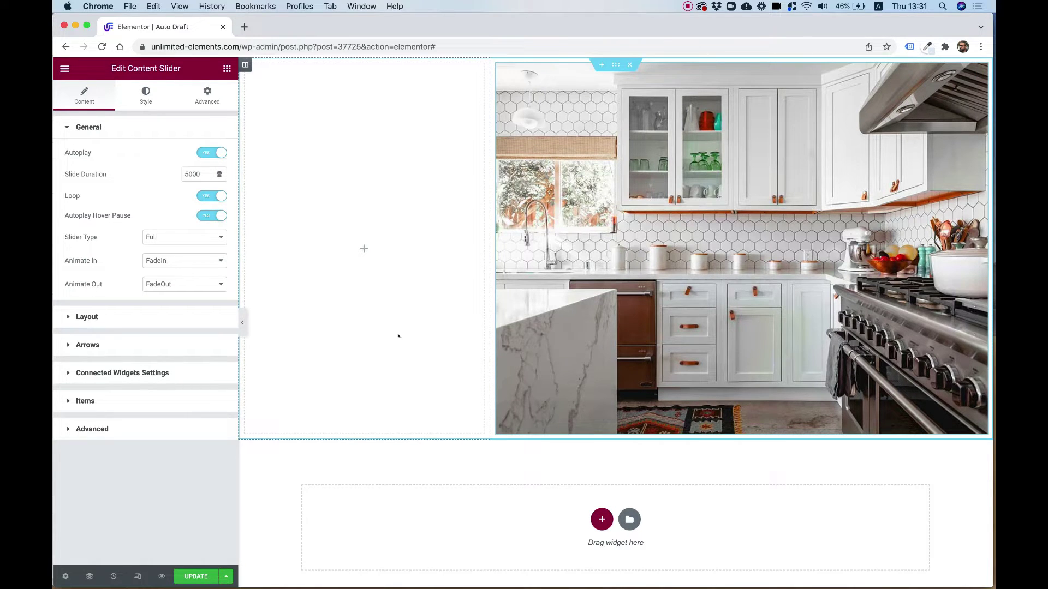
Place a Content Carousel in the left column and set Number of items to 1
click(226, 68)
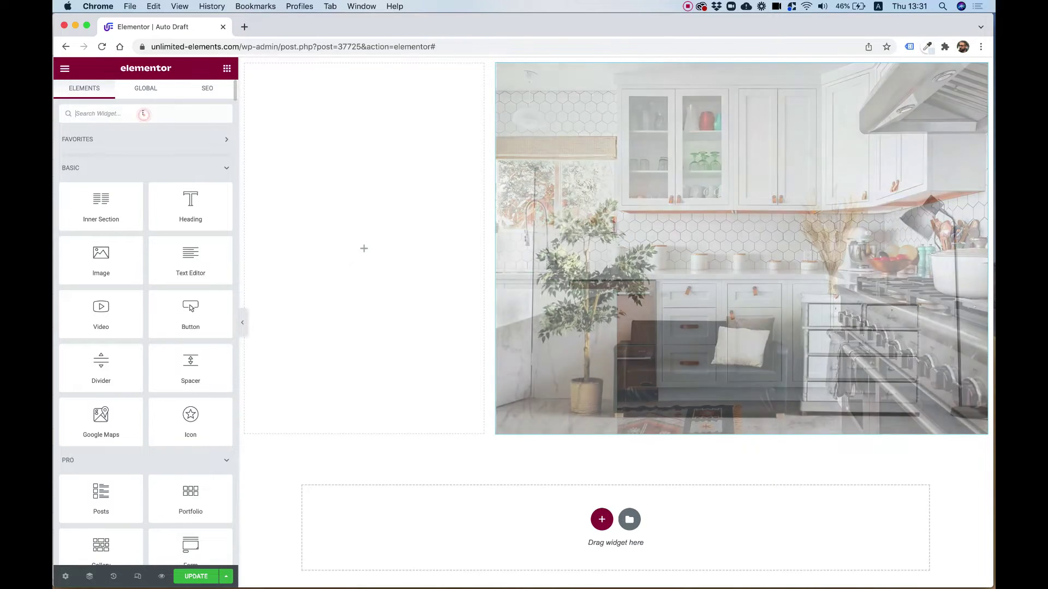
text(con)
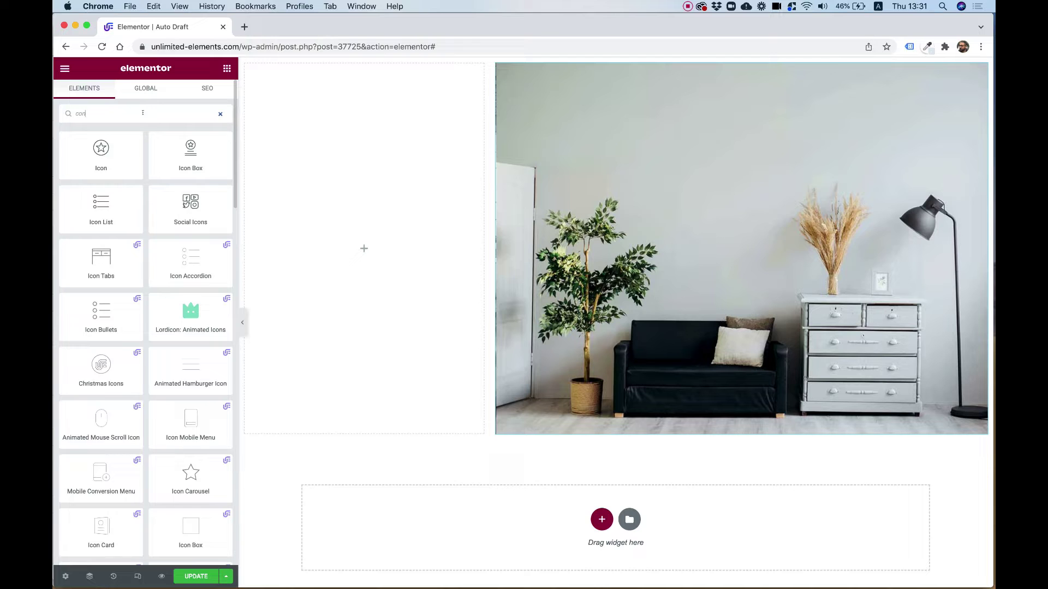
text(tent car)
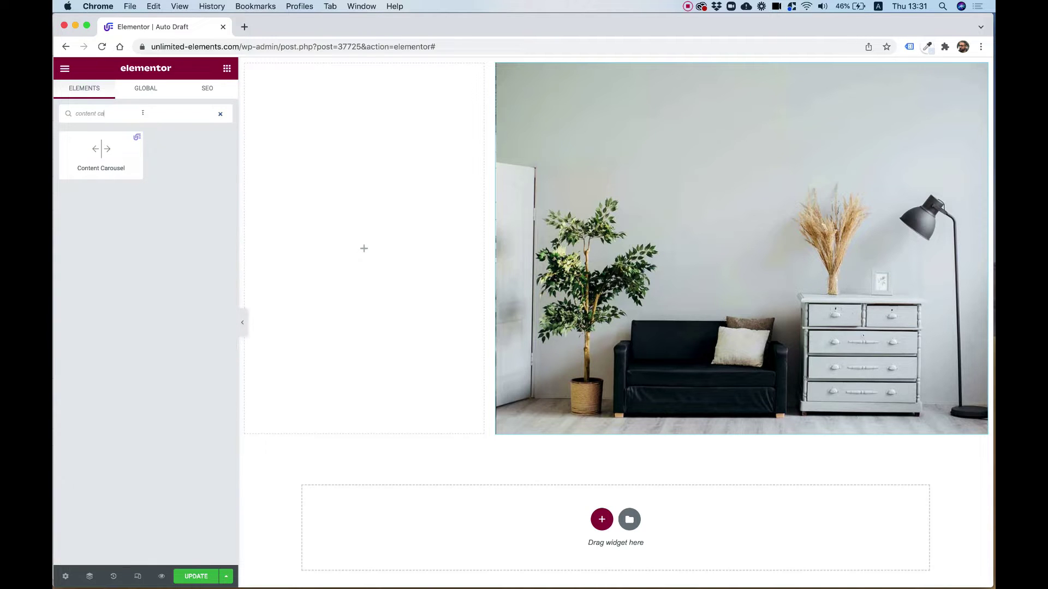
drag(101, 156, 376, 235)
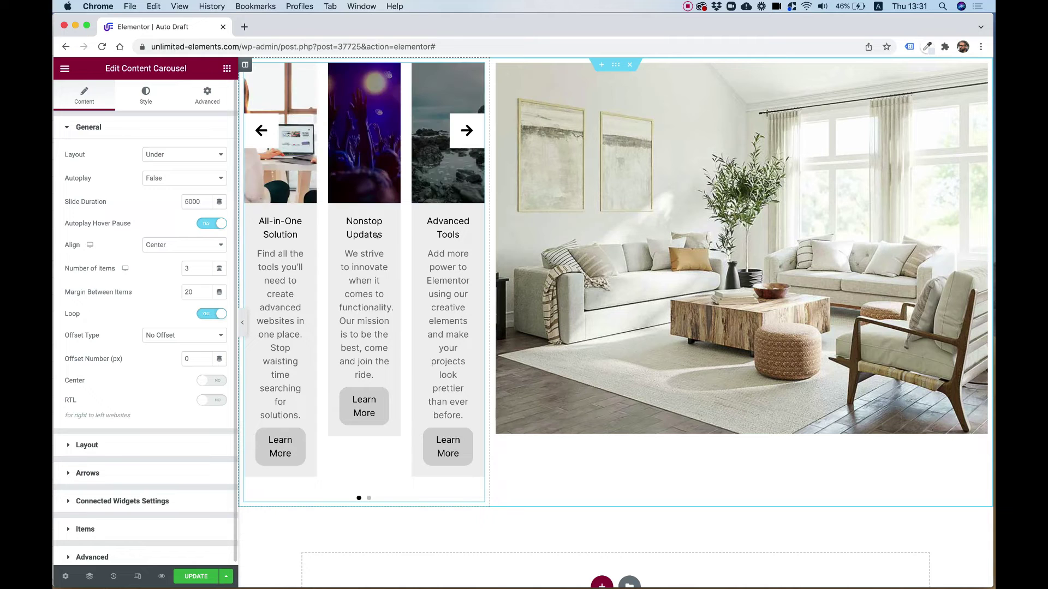
double_click(191, 268)
text(1)
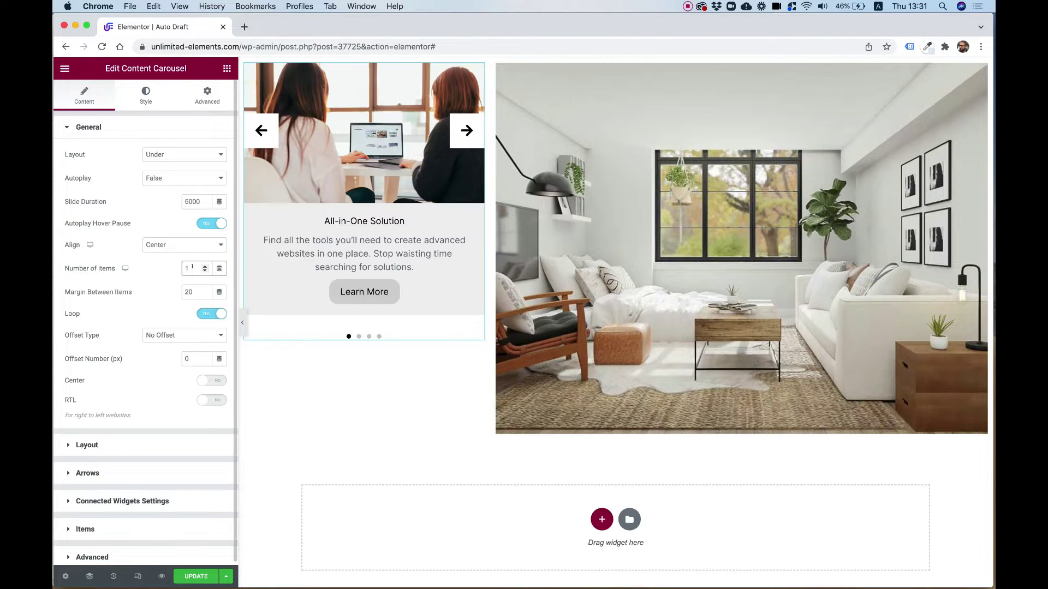
click(90, 445)
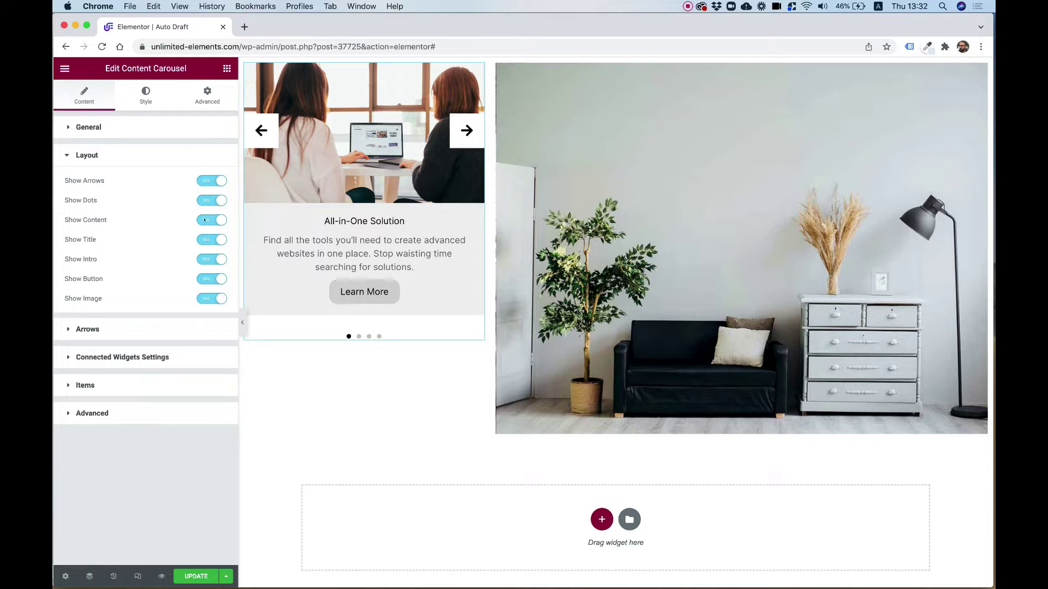
Hide the carousel's image, arrows and dots, and set its Align to Left
click(210, 300)
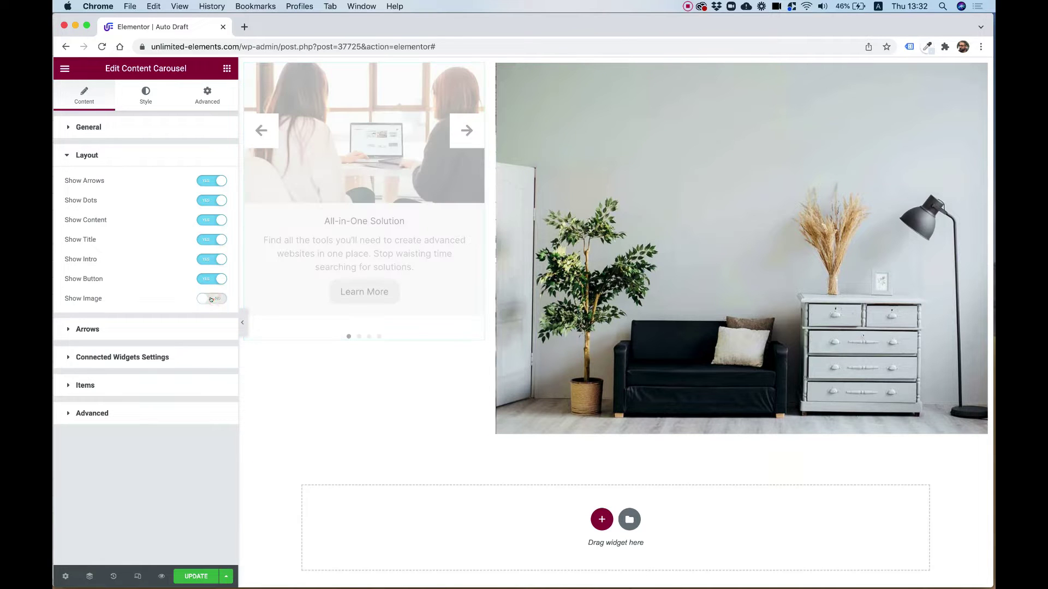
click(213, 181)
click(212, 201)
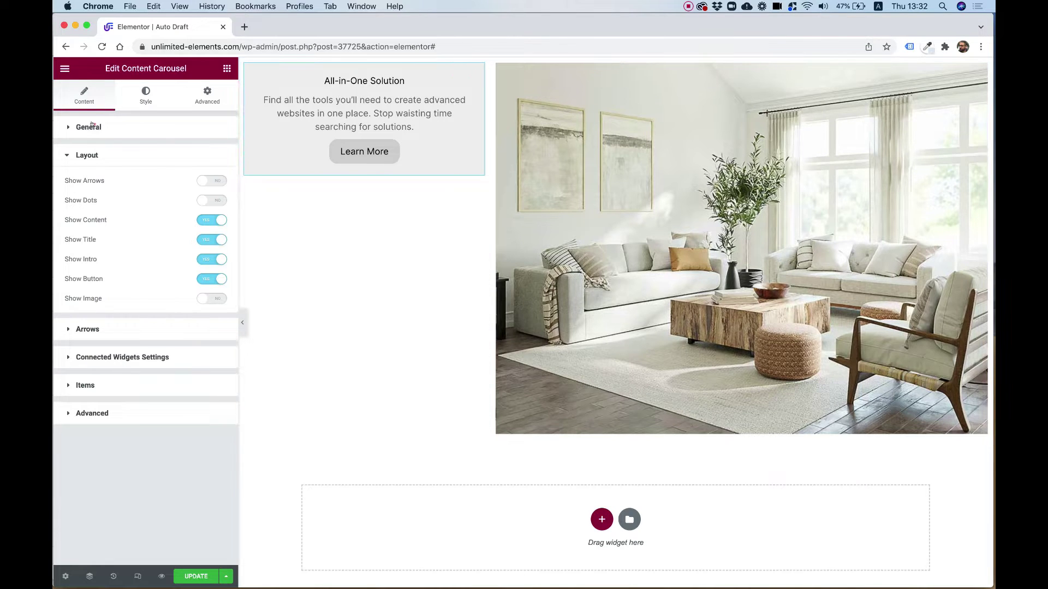
click(117, 128)
click(150, 241)
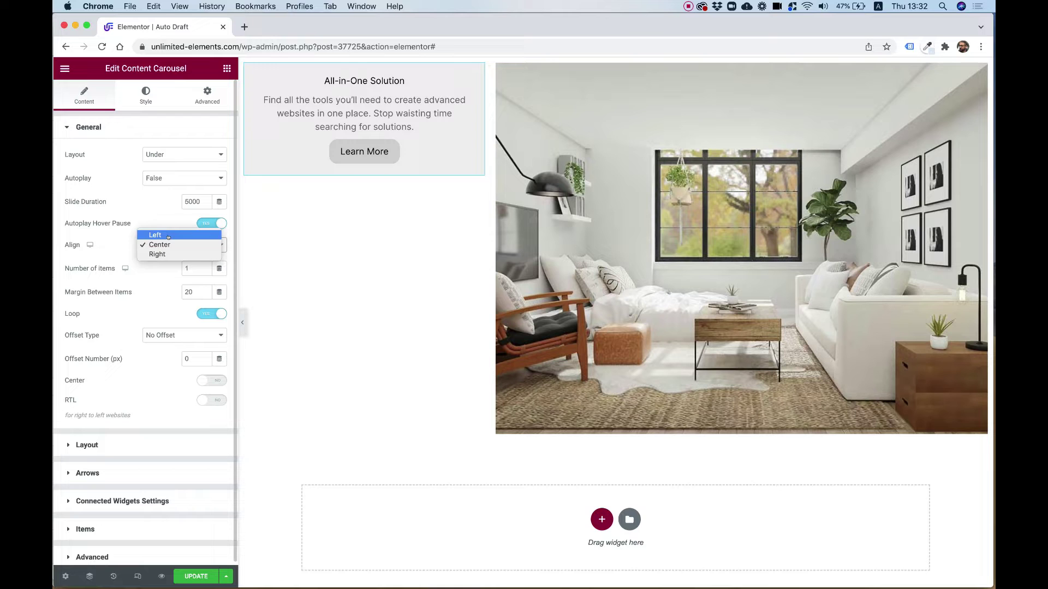
click(155, 235)
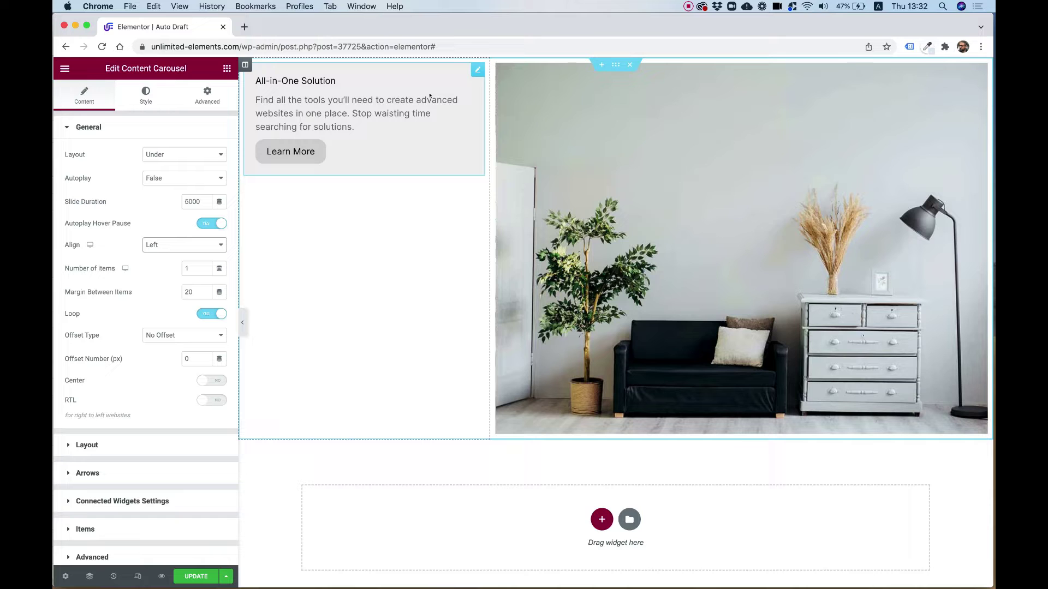
Give the carousel a -150 right margin and z-index 2 on the Advanced tab
click(205, 102)
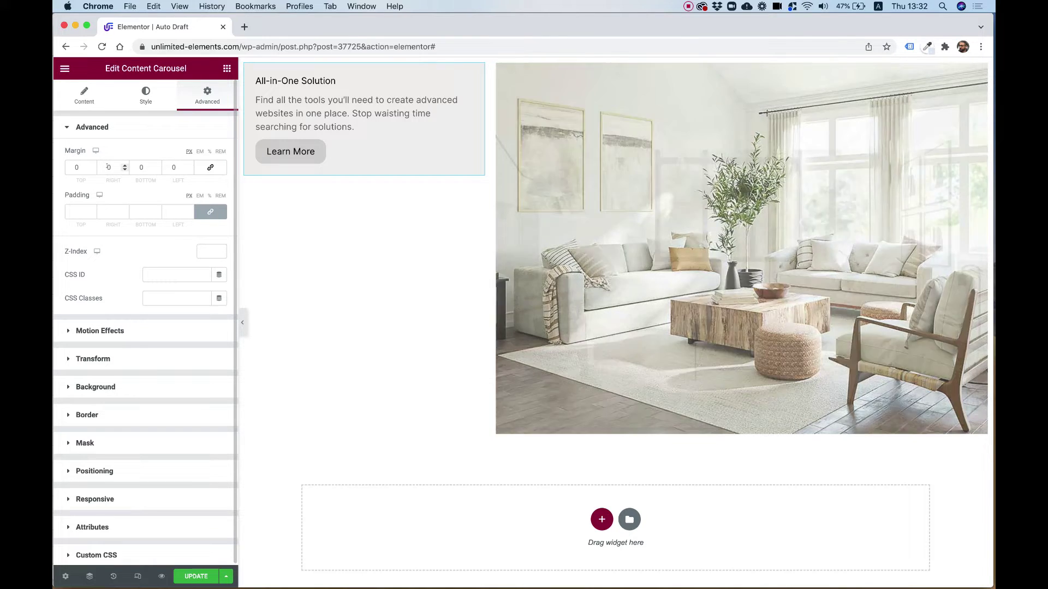
text(15)
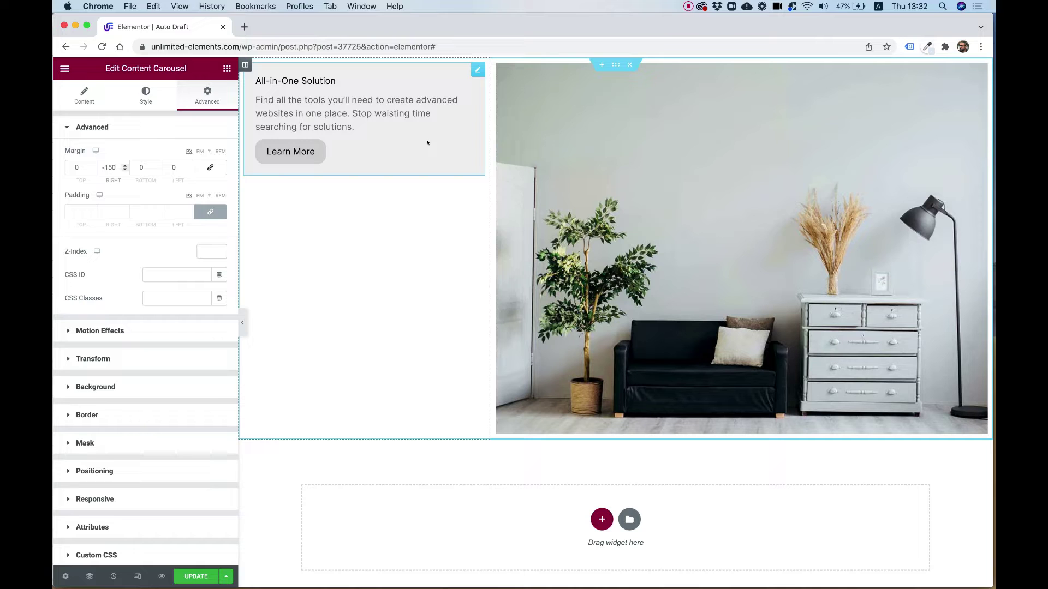
click(84, 96)
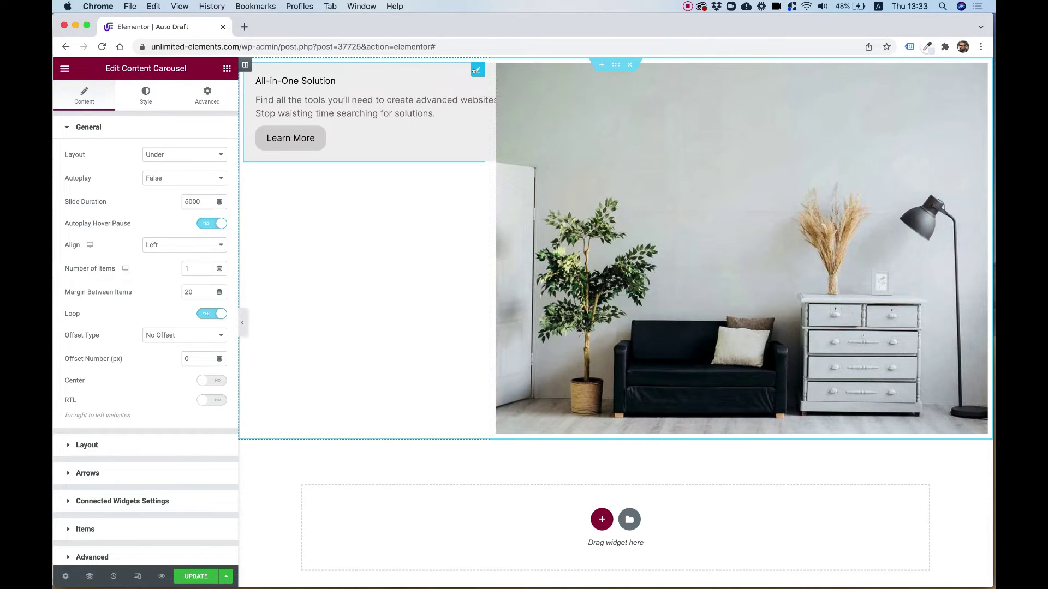
click(207, 95)
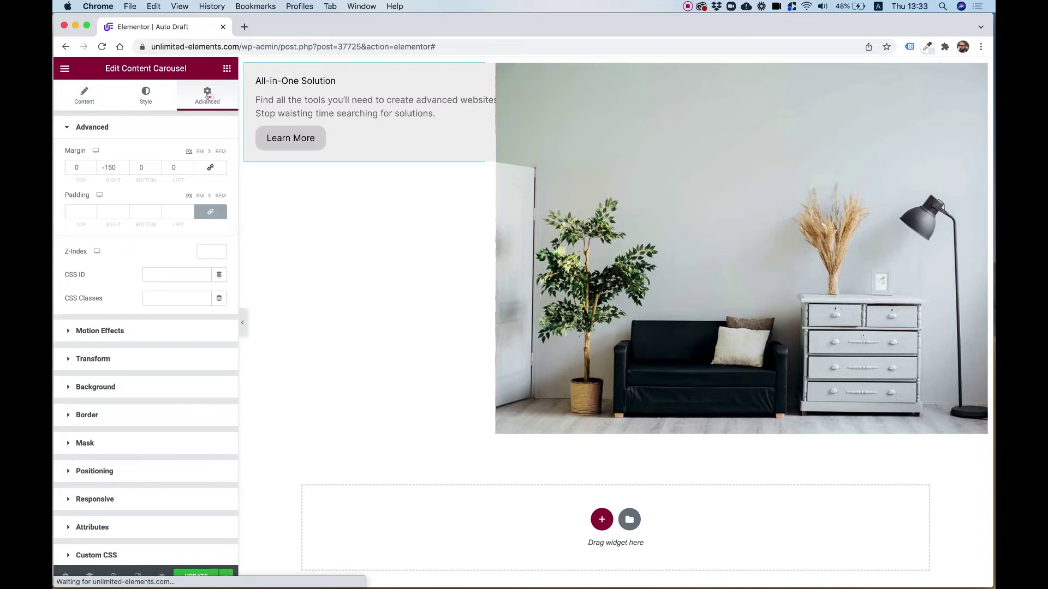
click(201, 252)
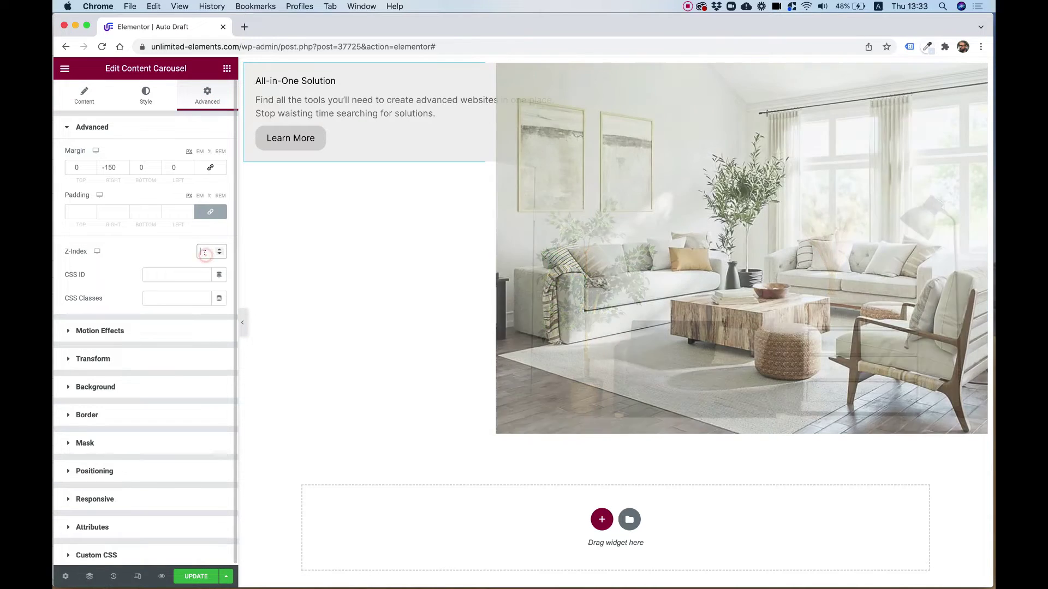
text(2)
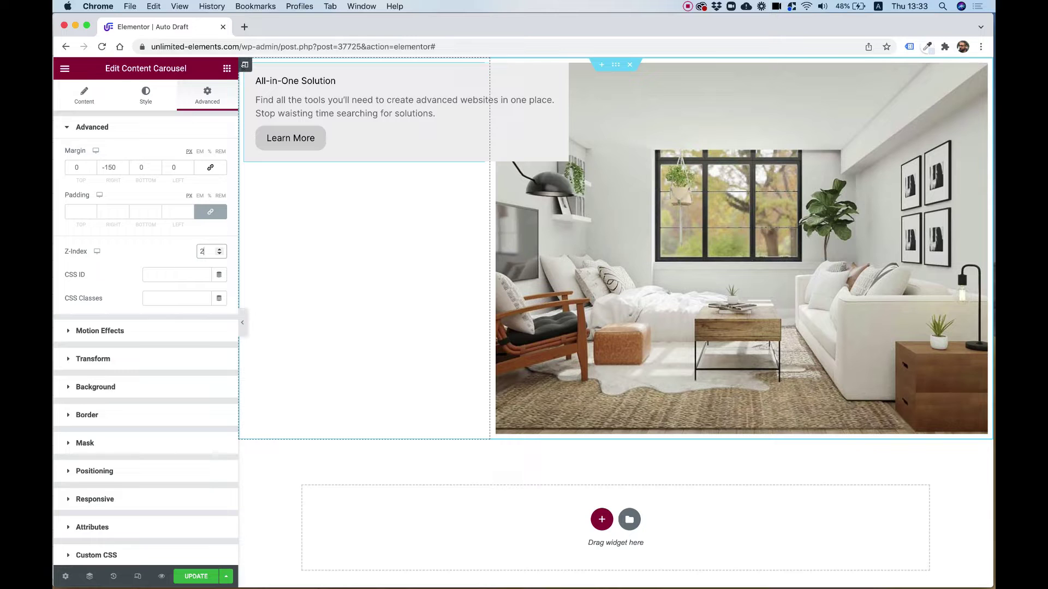
Set the left column's Vertical Align to Middle
click(245, 65)
click(180, 177)
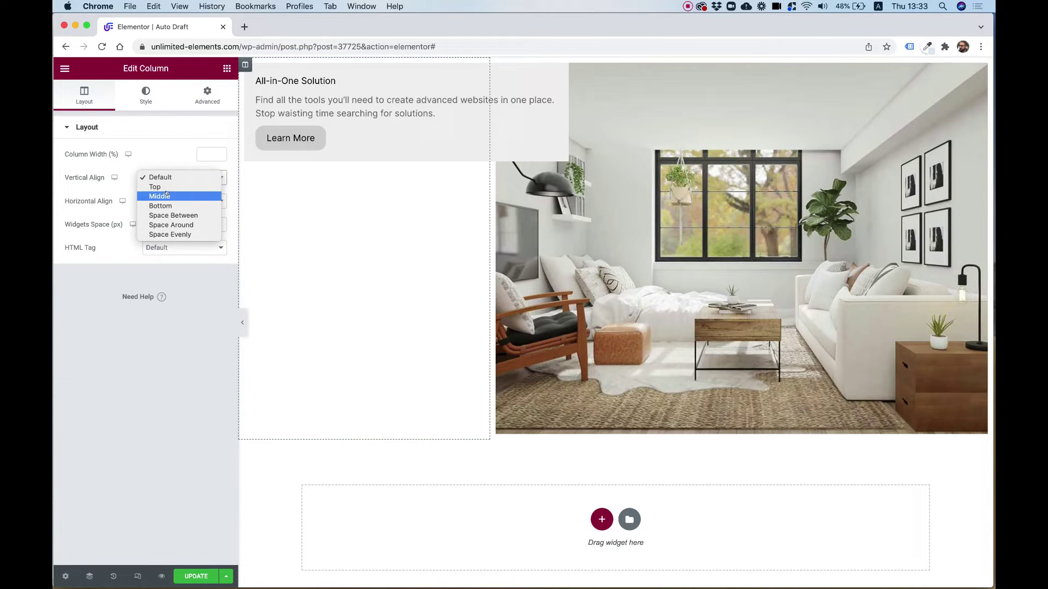
click(165, 196)
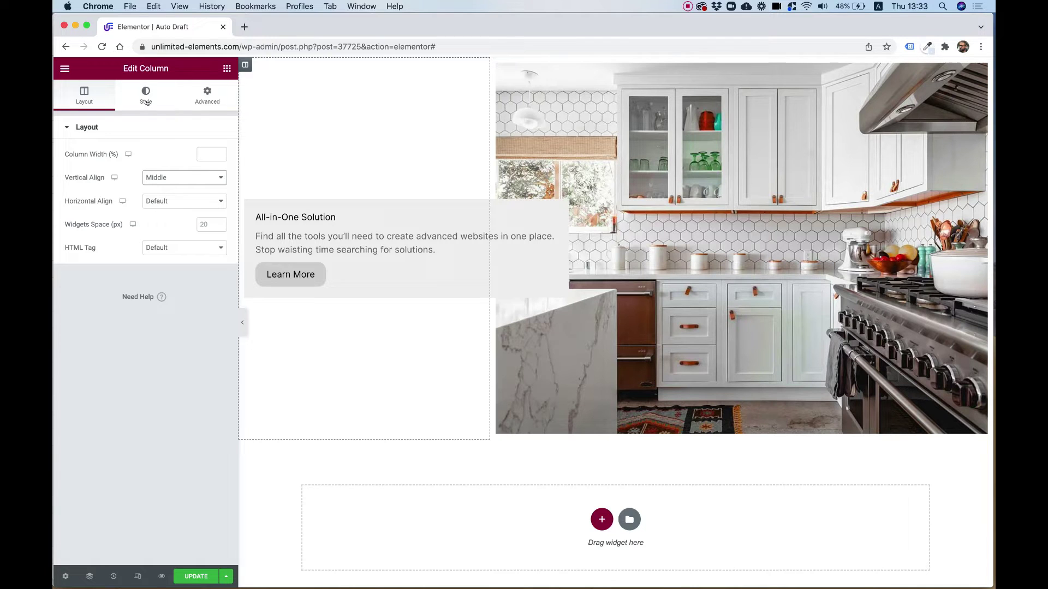
click(476, 207)
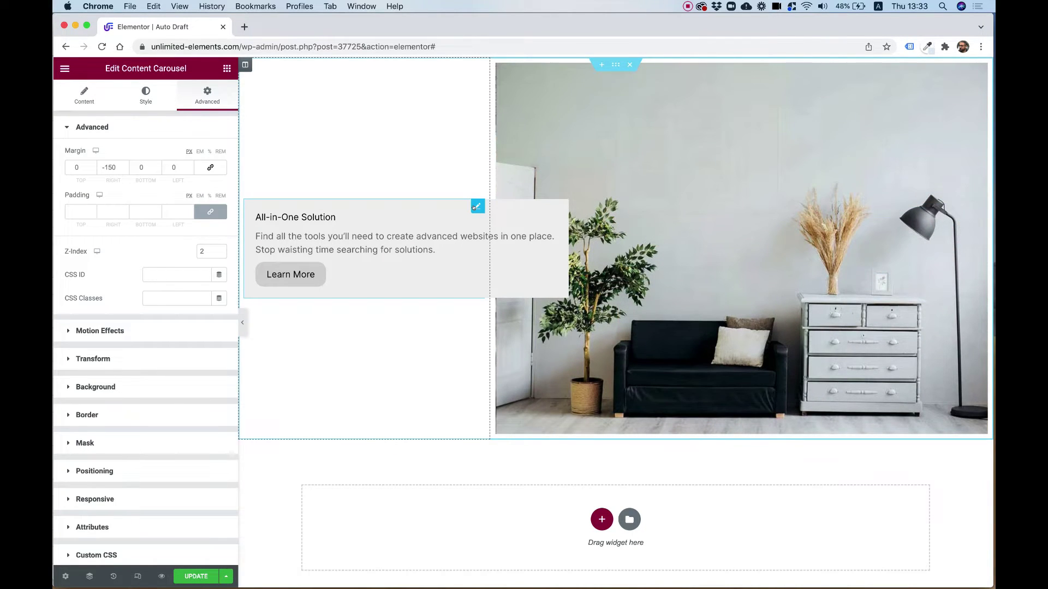
Set the carousel content box padding to 70 px on every side
click(146, 93)
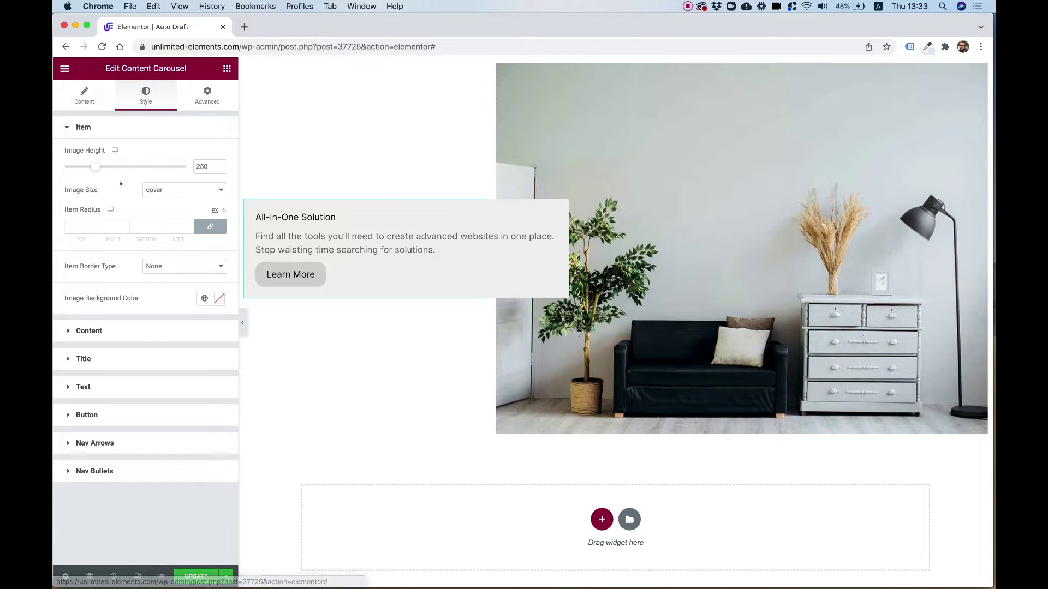
click(96, 331)
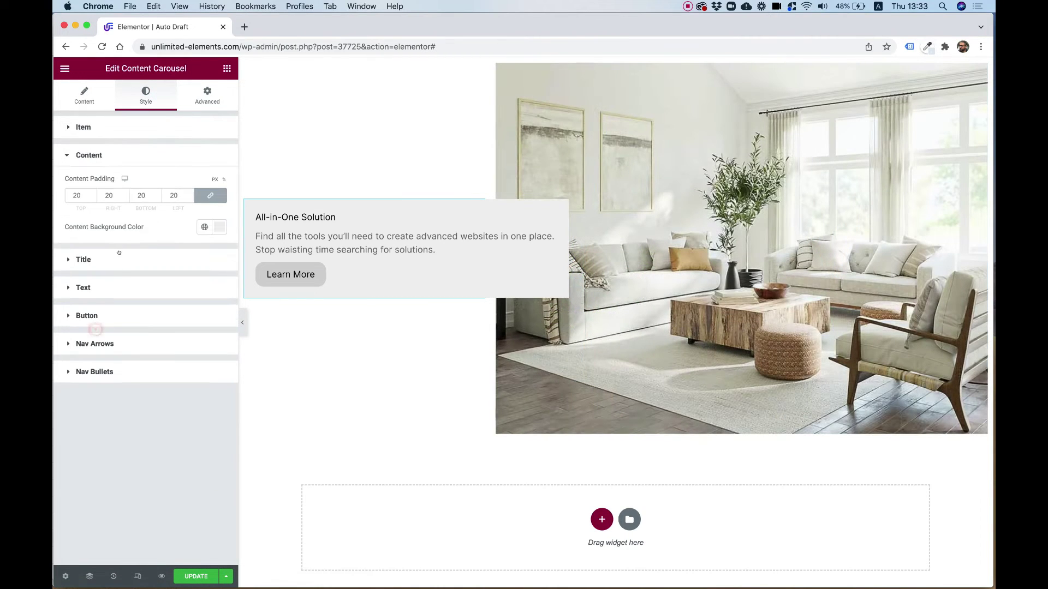
double_click(77, 195)
text(70)
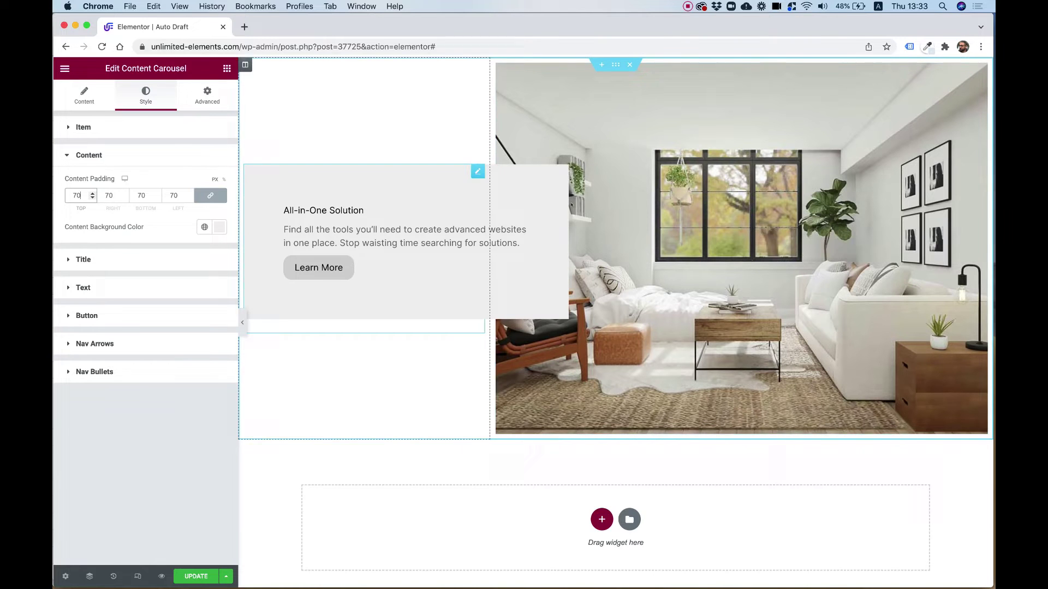
Make the content box background white (#FFFFFF)
click(219, 228)
drag(169, 274, 91, 268)
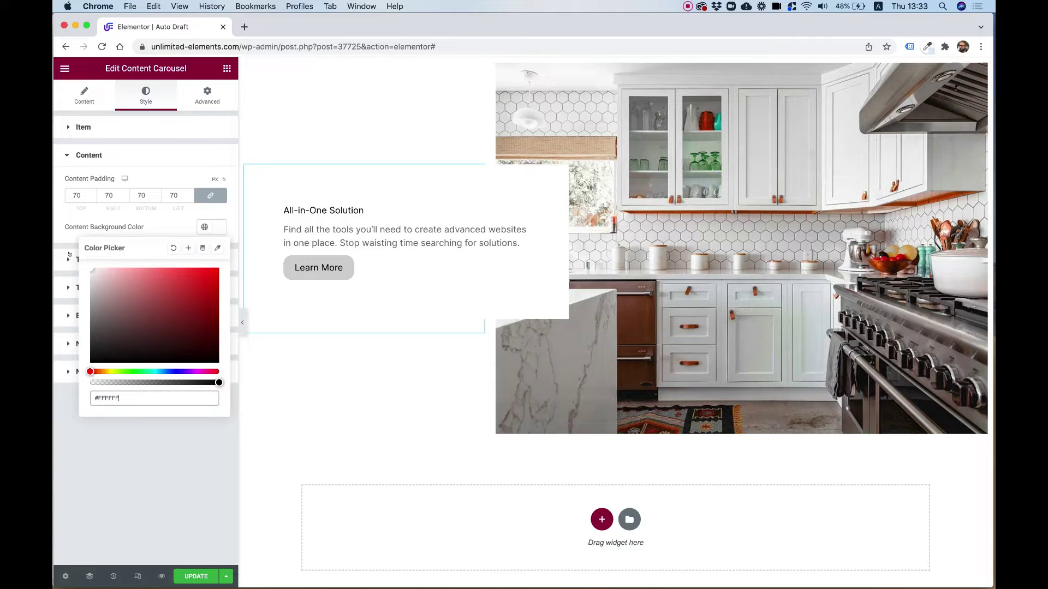
click(56, 406)
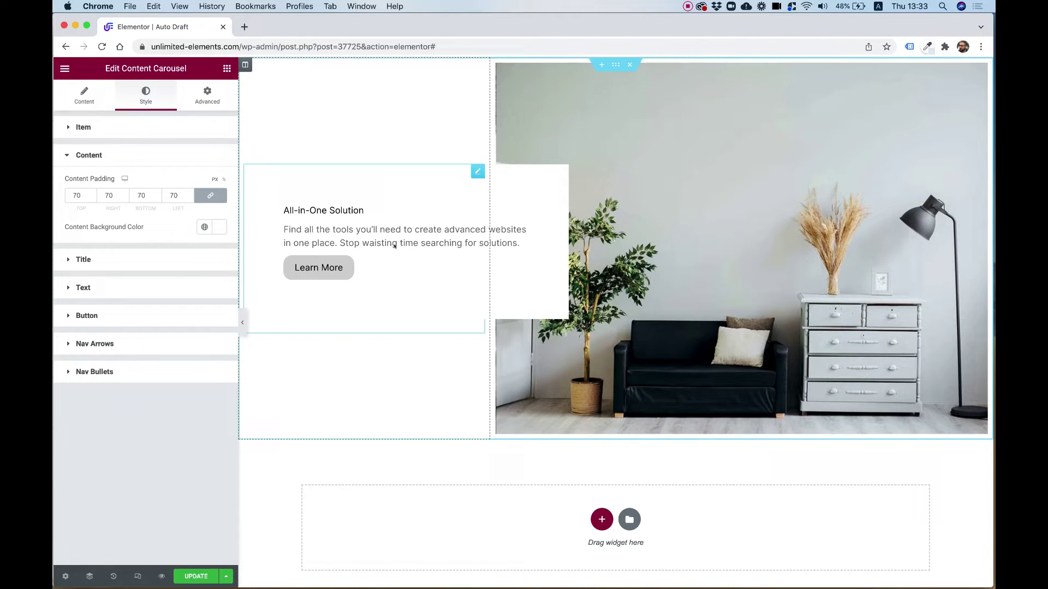
Set the carousel title typography to Inria Serif, size 42, weight 600
click(98, 259)
click(219, 235)
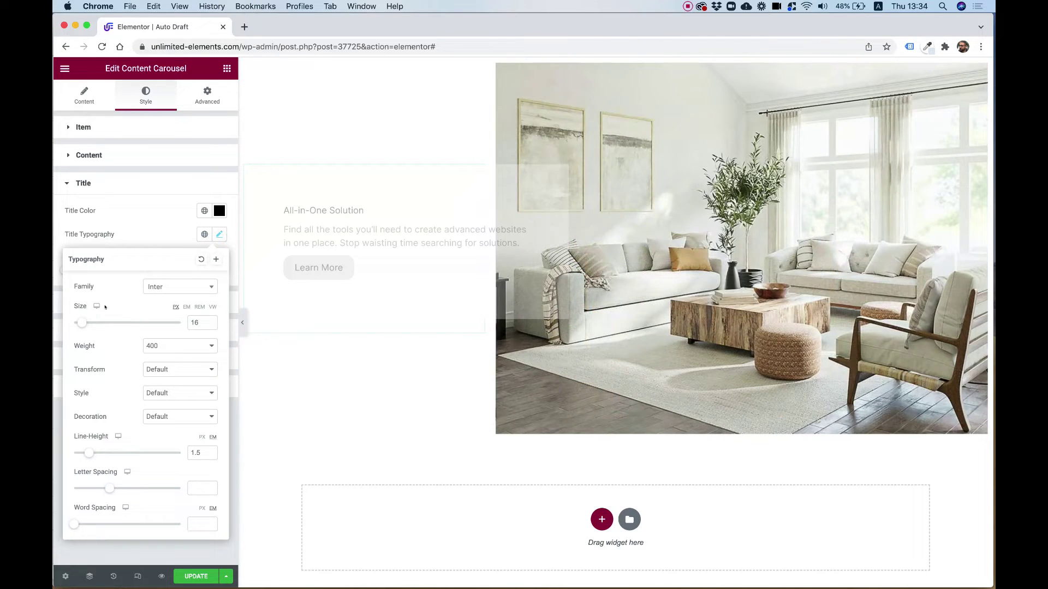
double_click(195, 323)
text(12)
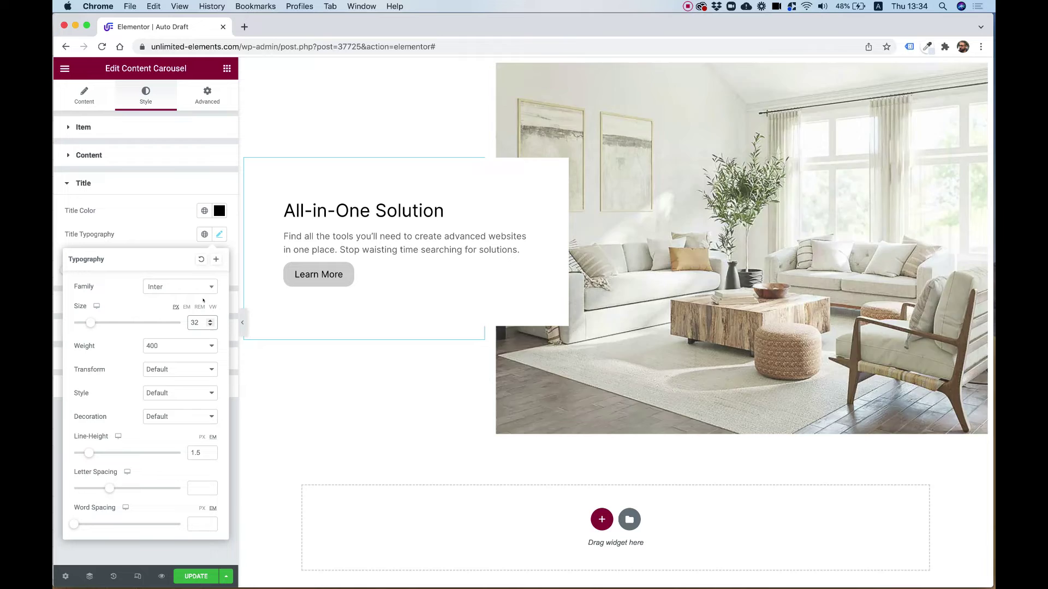
click(170, 346)
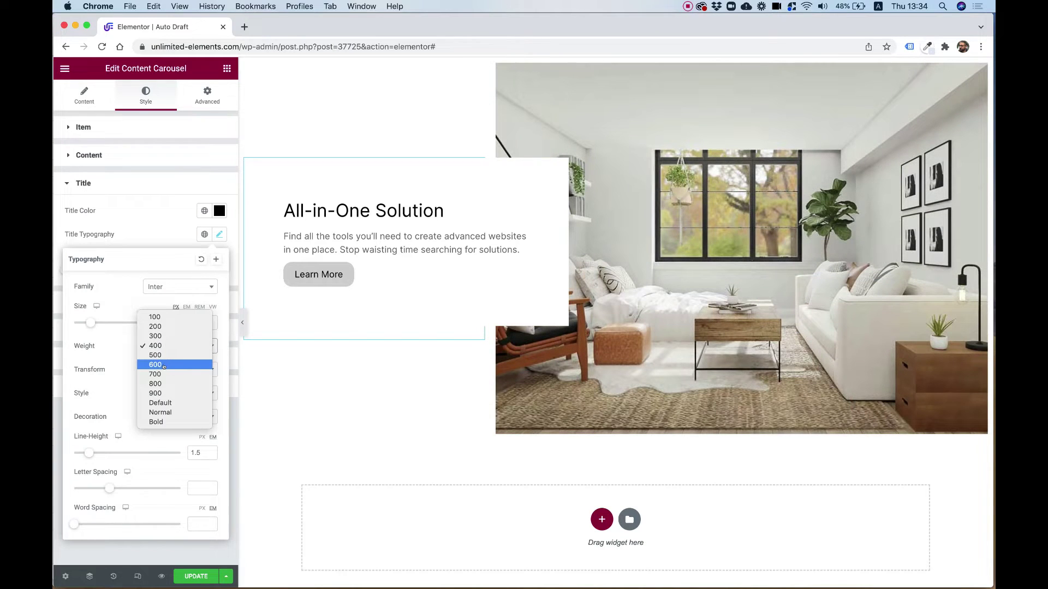
click(164, 365)
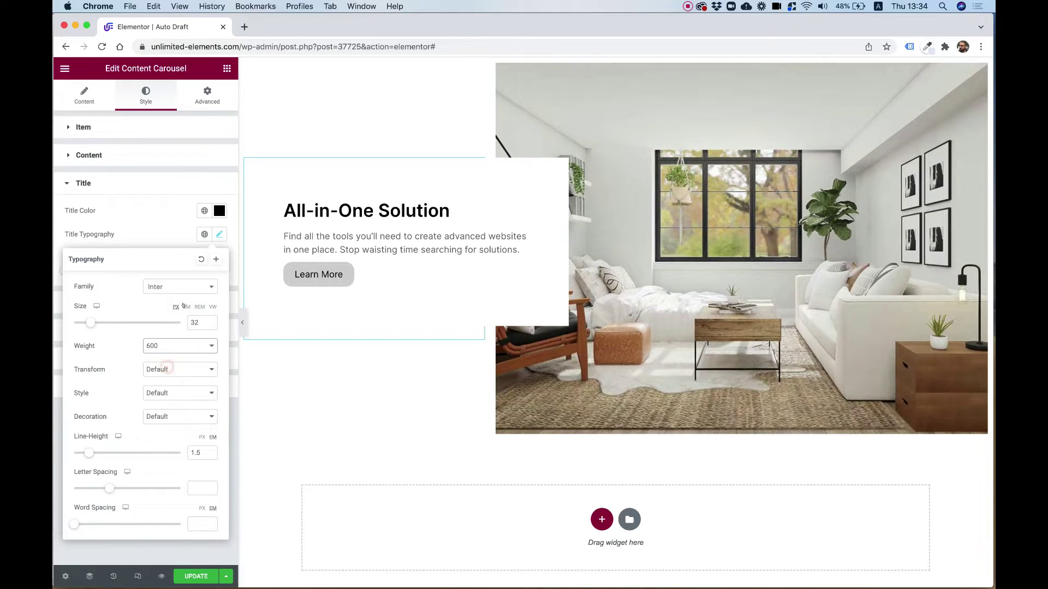
click(194, 287)
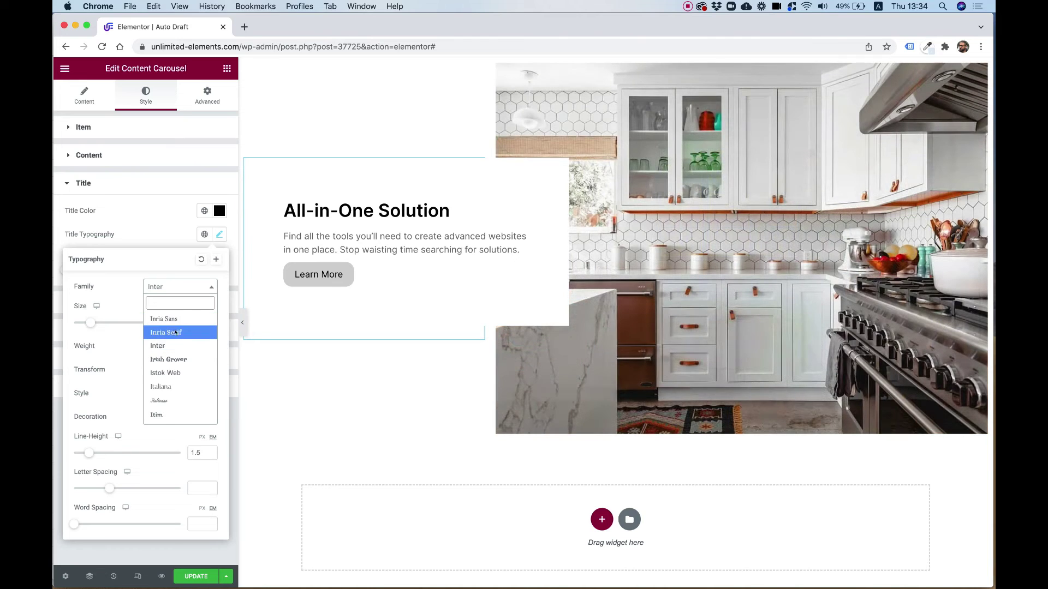
click(170, 332)
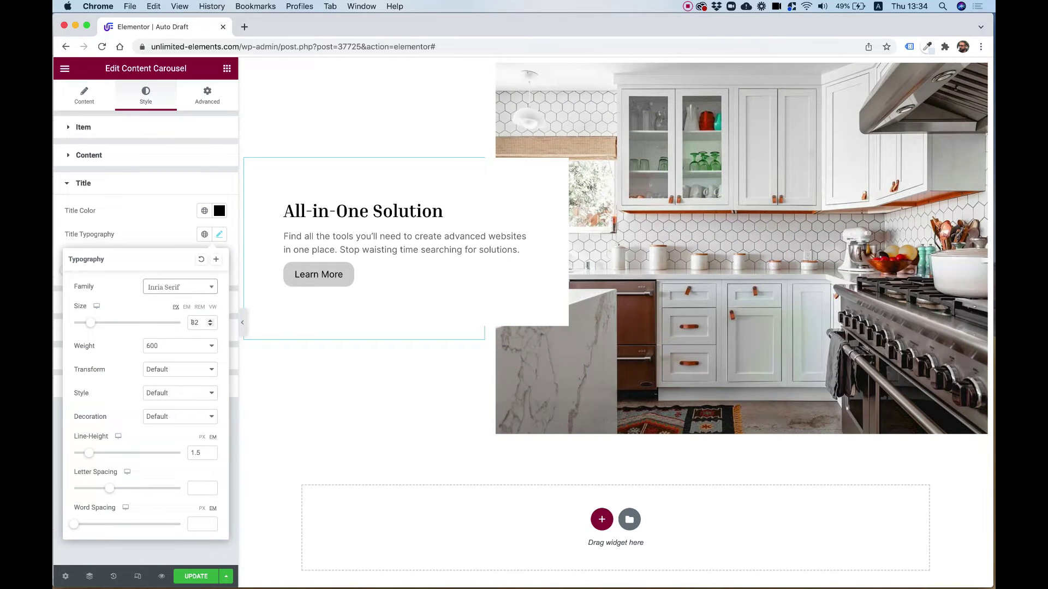
double_click(194, 323)
text(42)
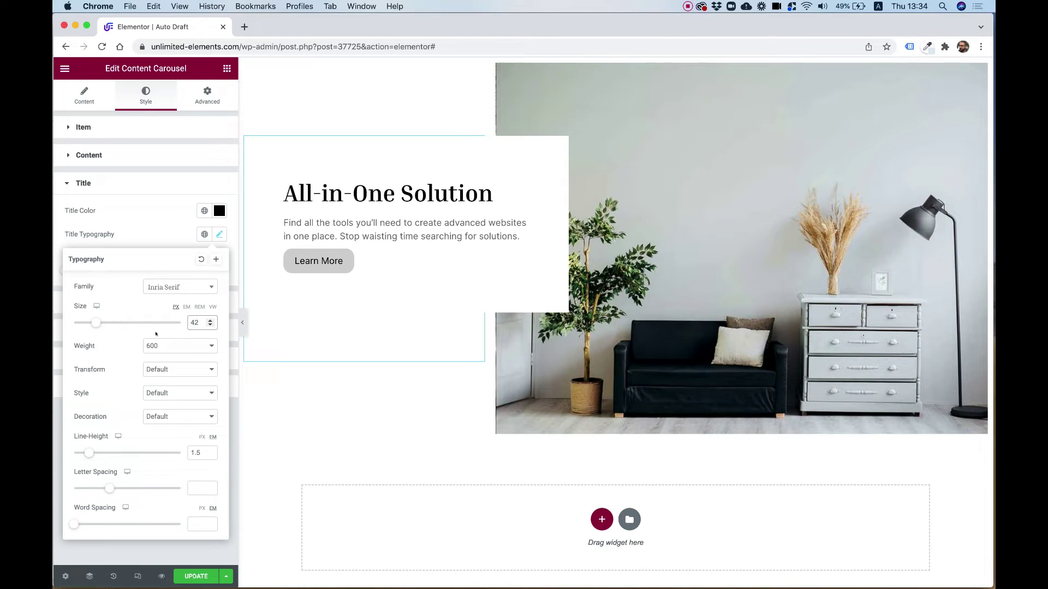
click(138, 235)
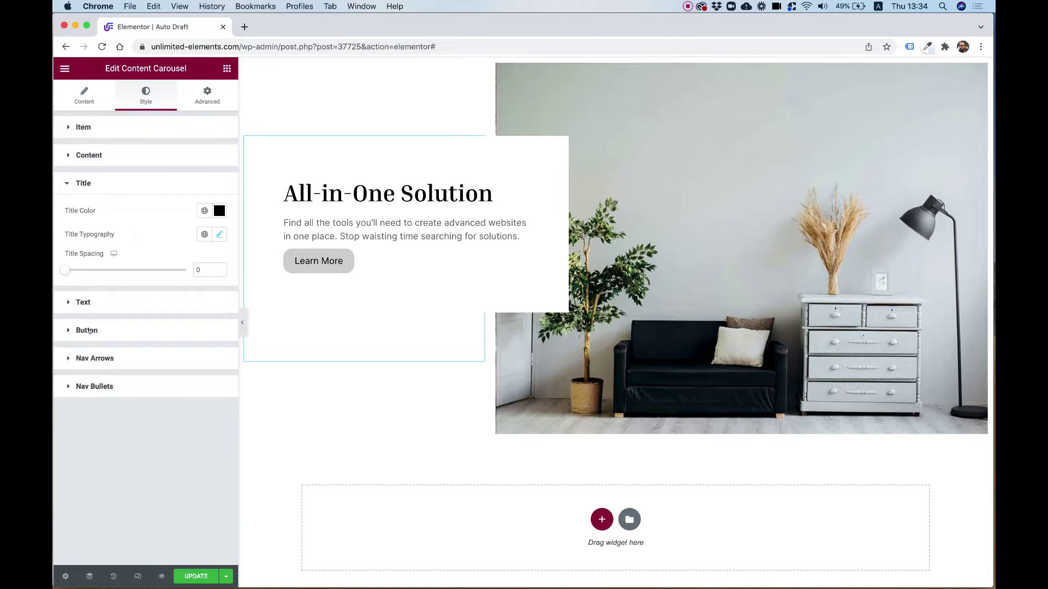
Give the Learn More button a black background and radius 0
click(87, 331)
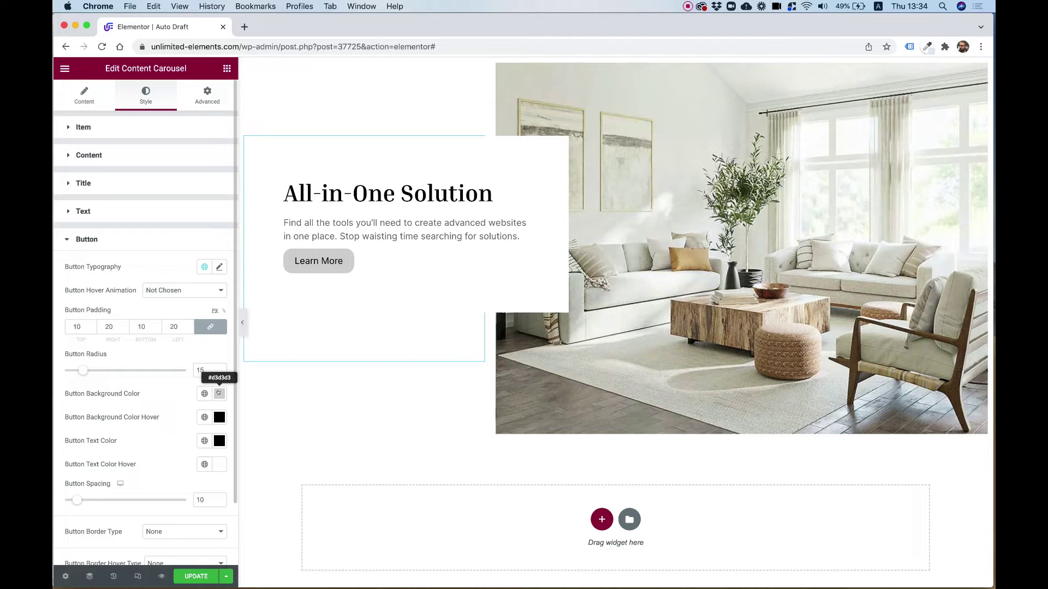
click(219, 393)
drag(107, 480, 91, 529)
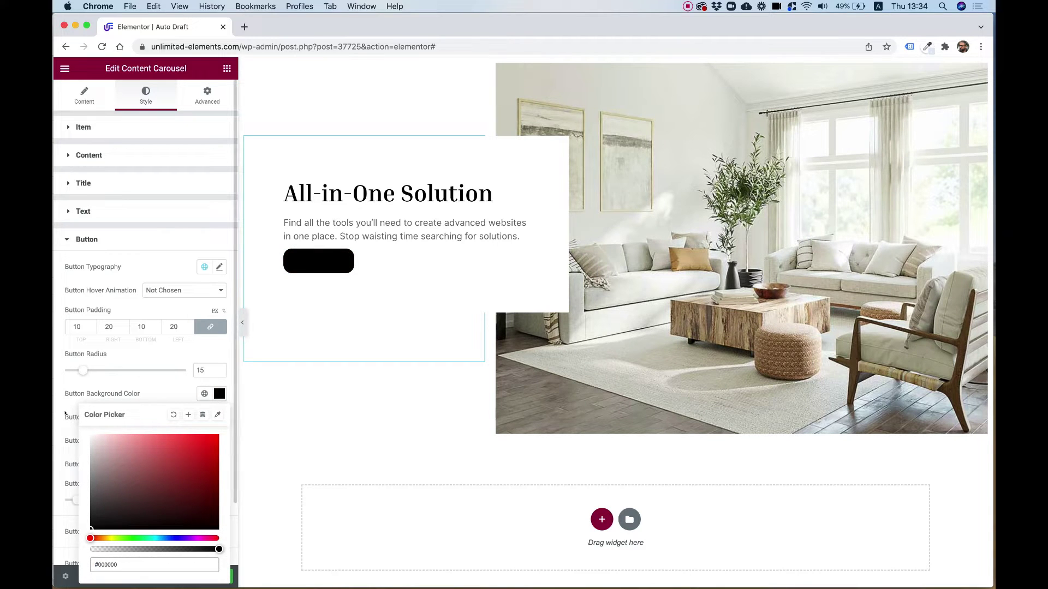
click(65, 413)
double_click(199, 370)
text(0)
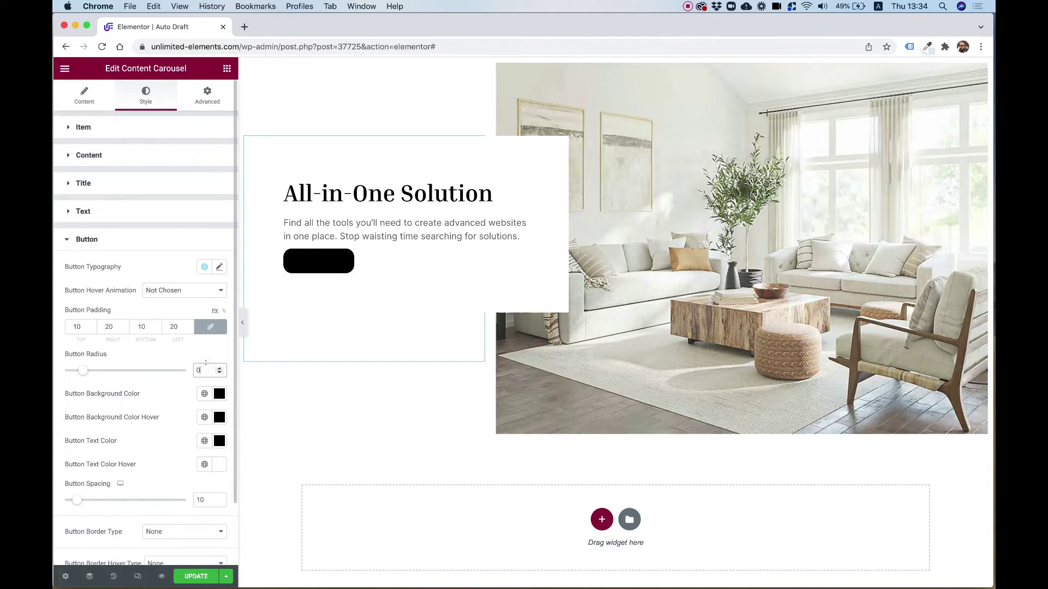
Set the button spacing to 30 and its text colour to white
click(199, 500)
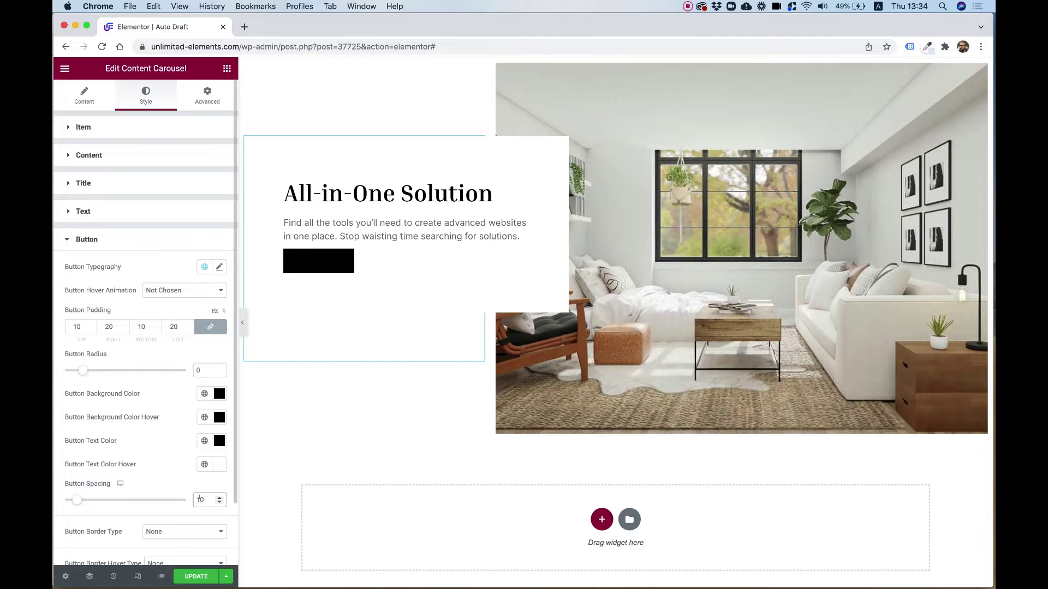
key(BackSpace)
text(3)
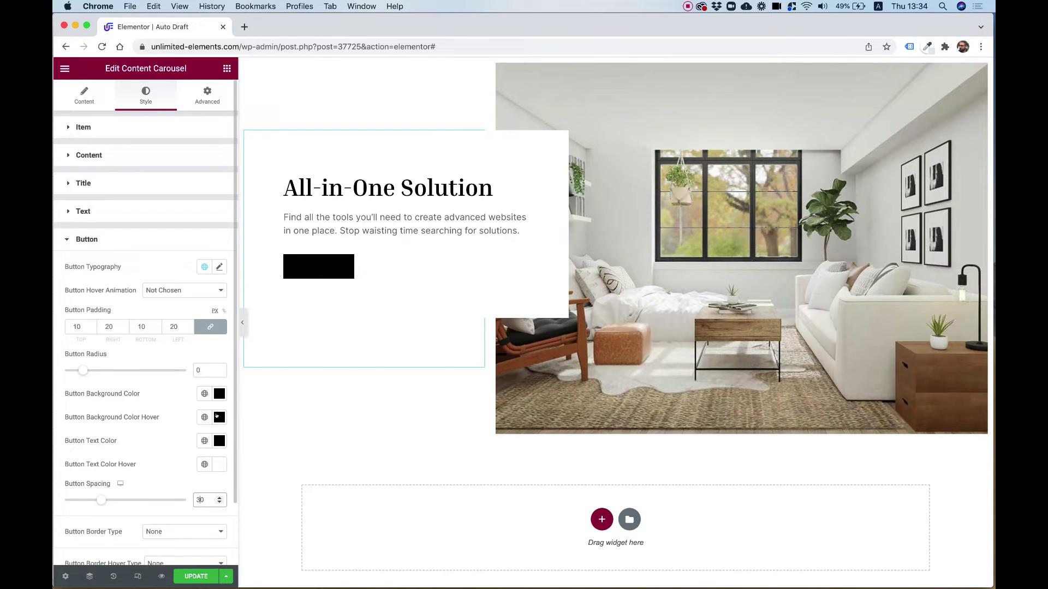
click(219, 440)
click(93, 297)
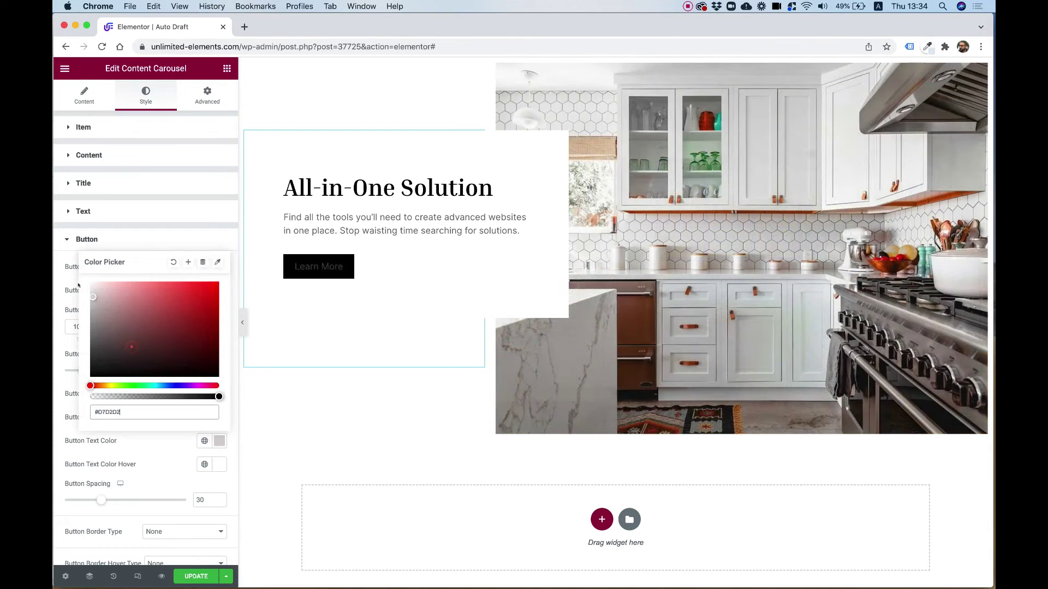
drag(78, 285, 63, 272)
click(62, 297)
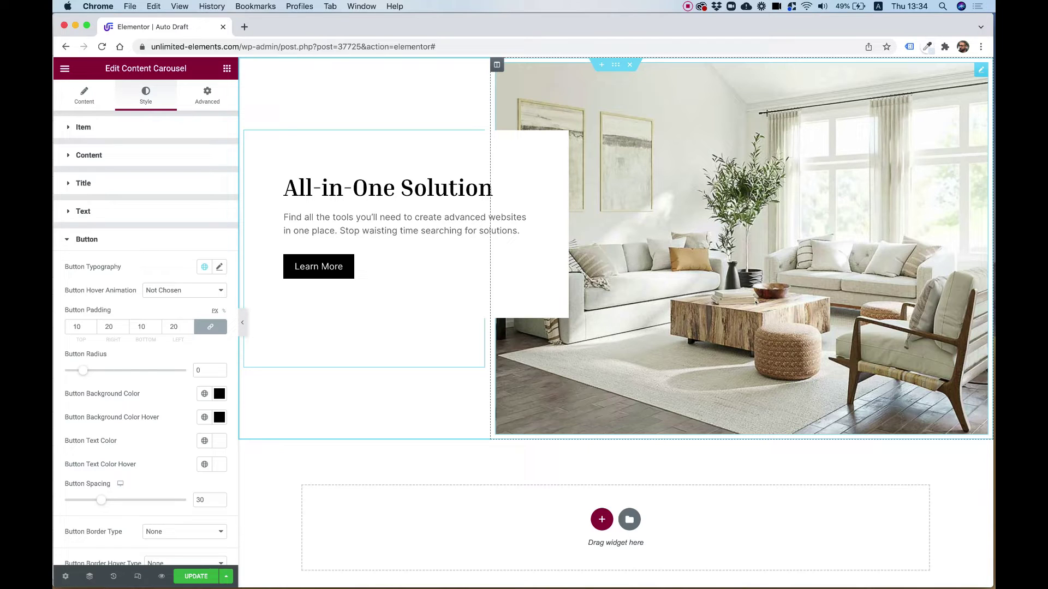
Change the Content Slider's Style > General height from 70 to 60
click(806, 168)
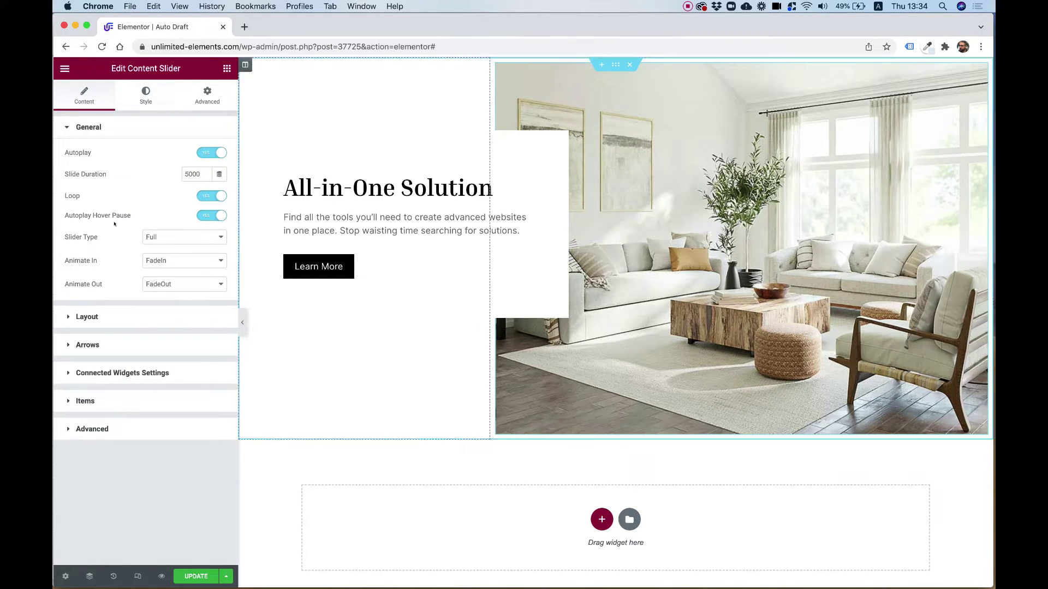
click(144, 98)
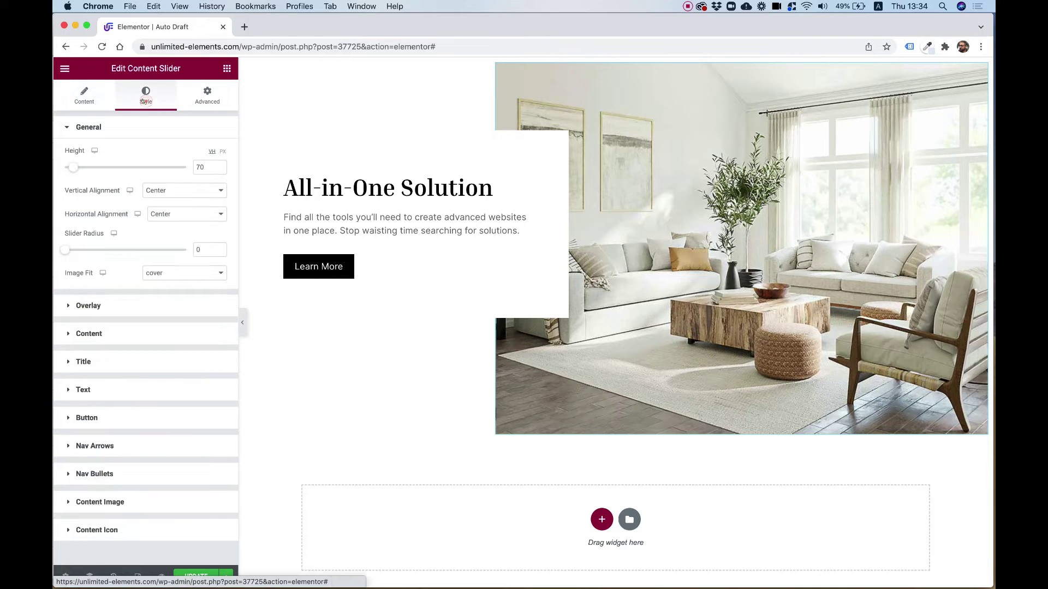
drag(200, 167, 191, 170)
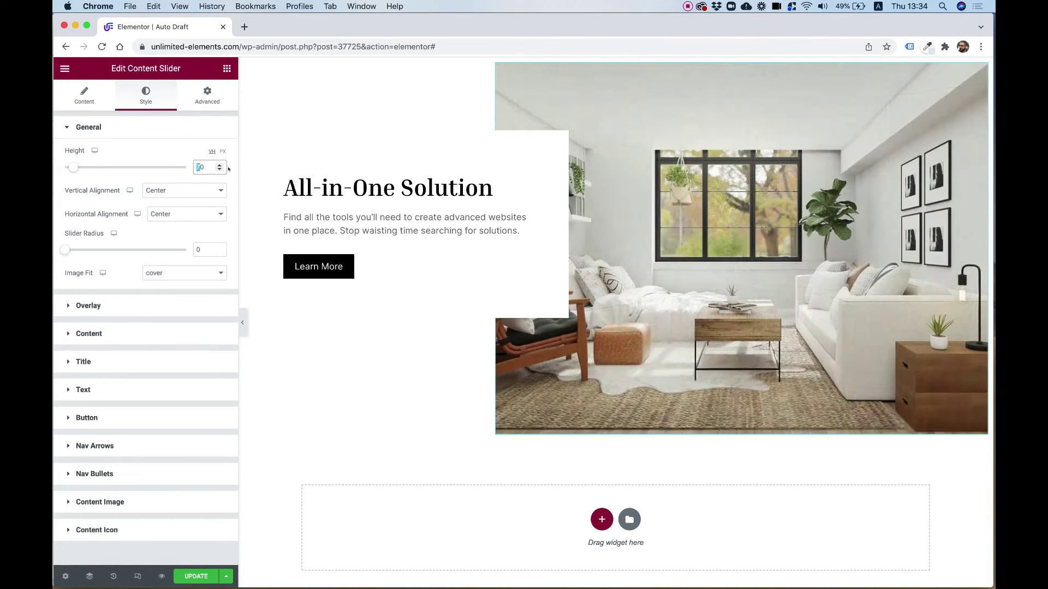
text(6)
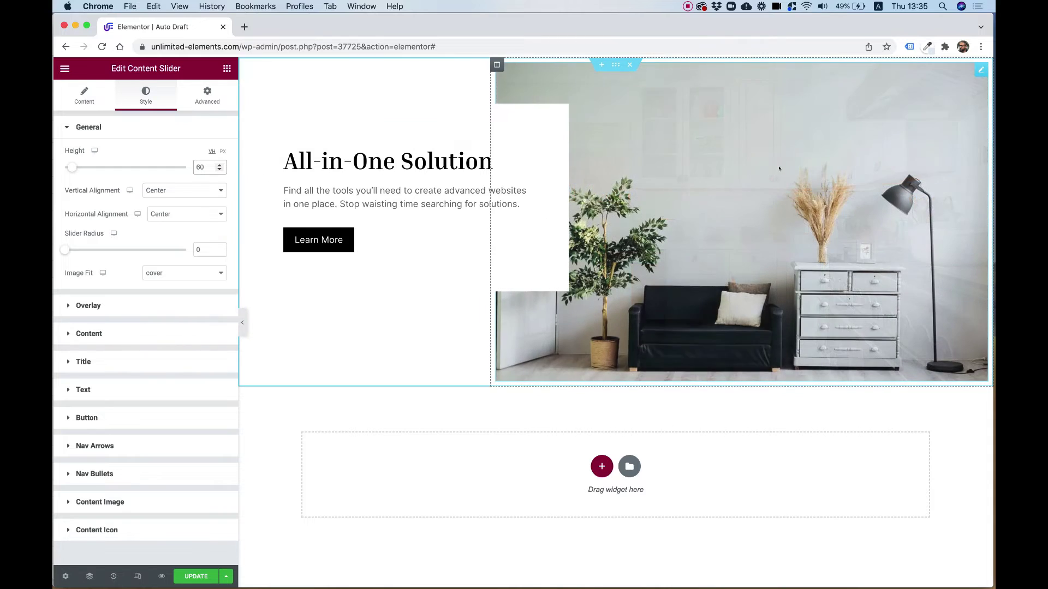
Turn on Enable Remote Connection and Sync for the image slider, using Sync Group 1
click(85, 97)
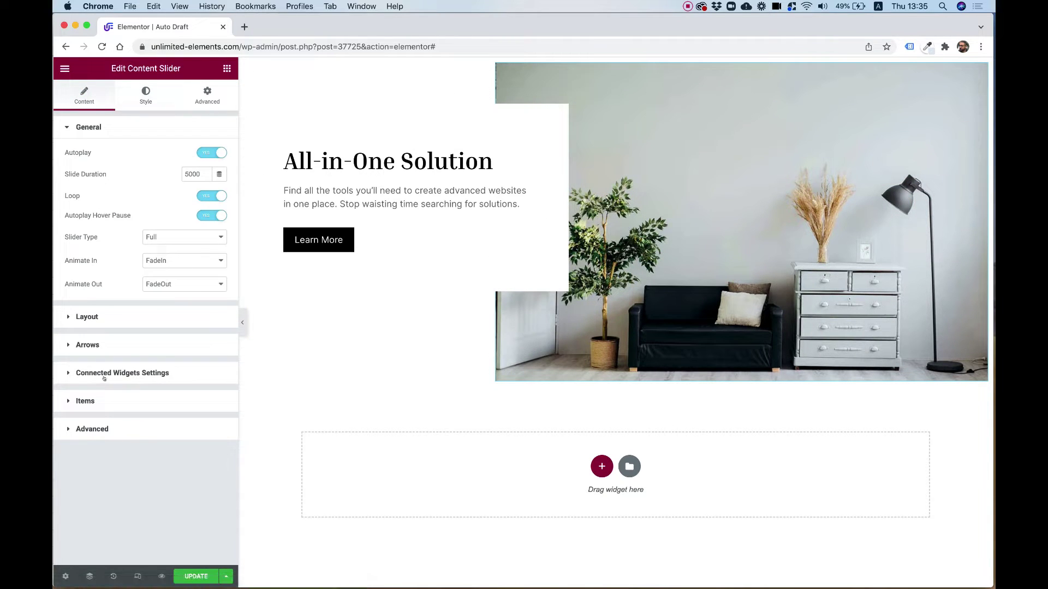
click(105, 376)
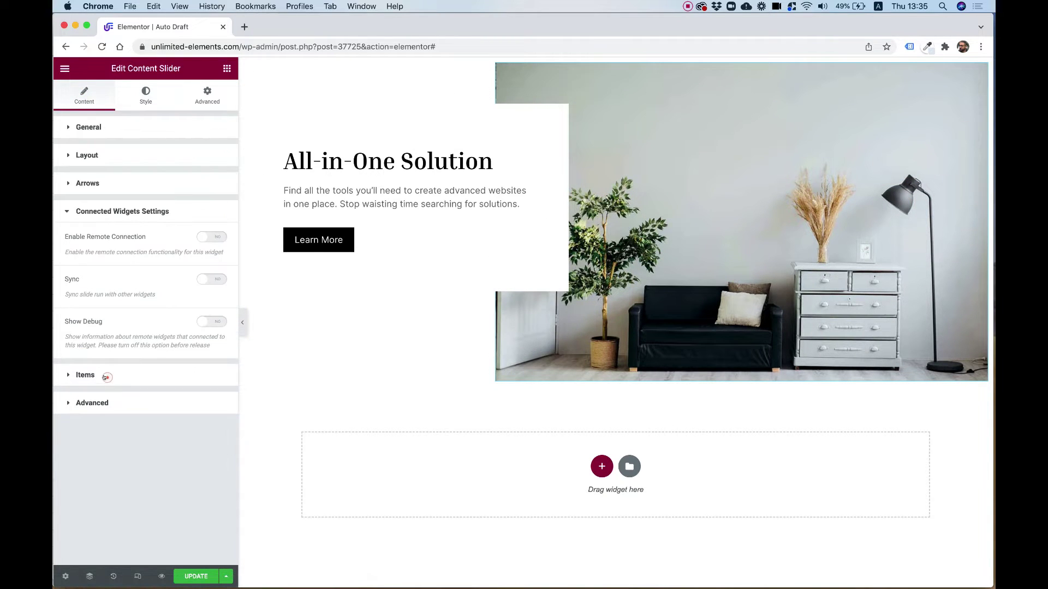
click(206, 237)
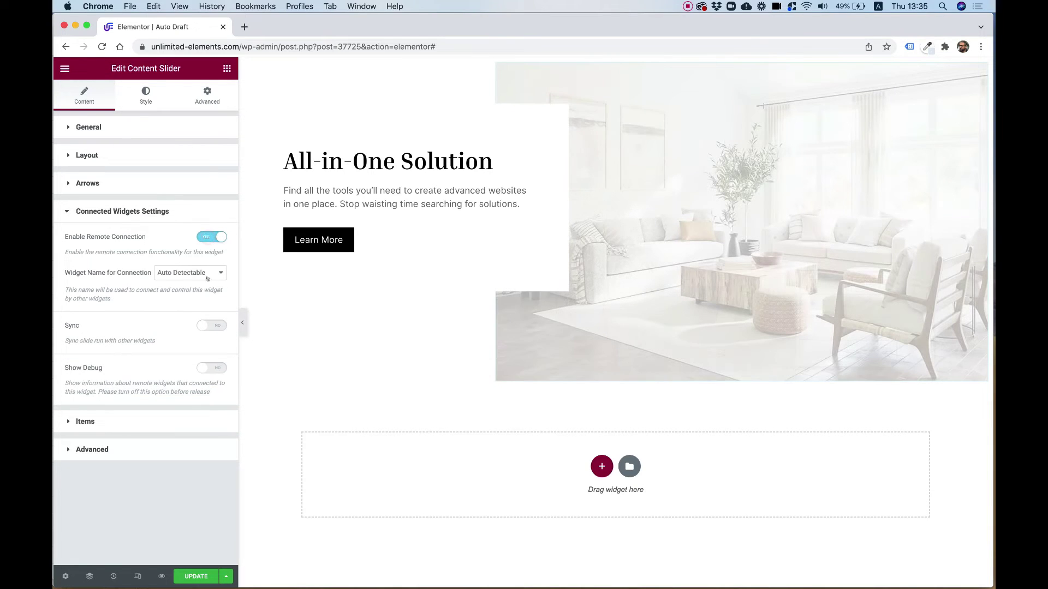
click(204, 326)
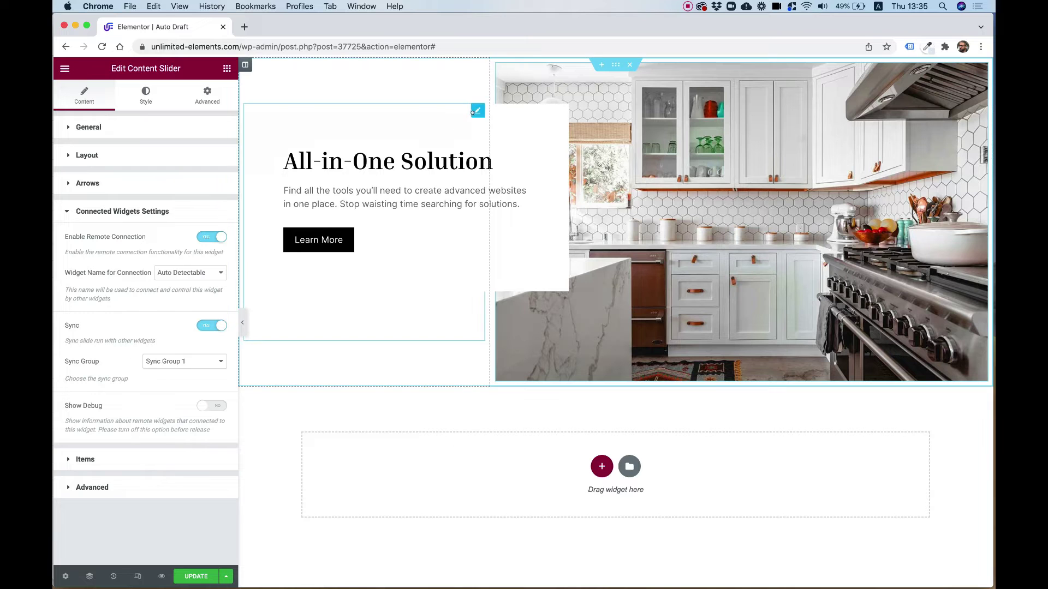
Turn on Enable Remote Connection and Sync for the Content Carousel in Sync Group 1
click(477, 111)
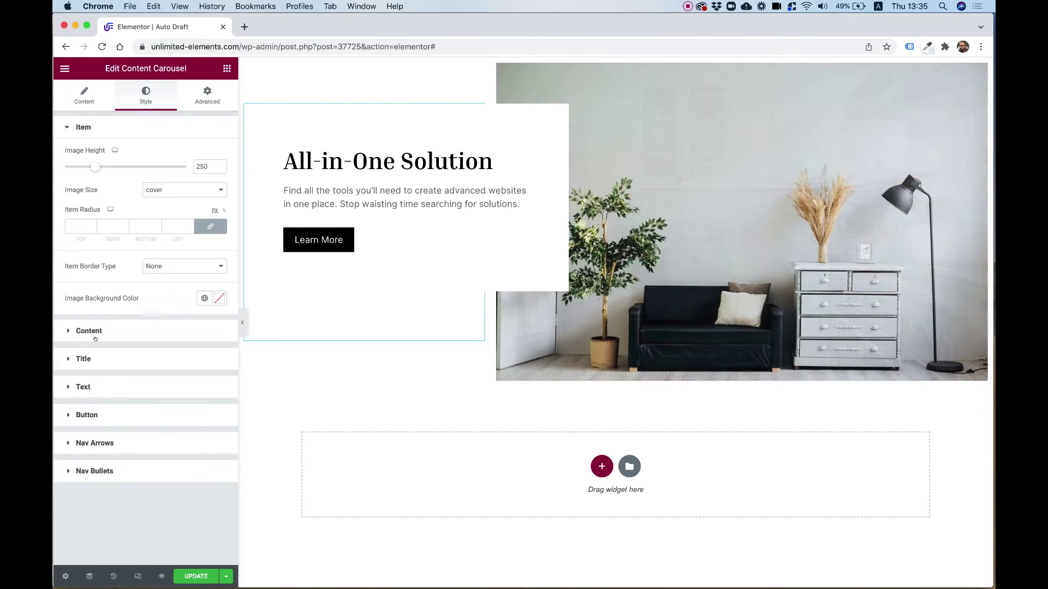
click(77, 108)
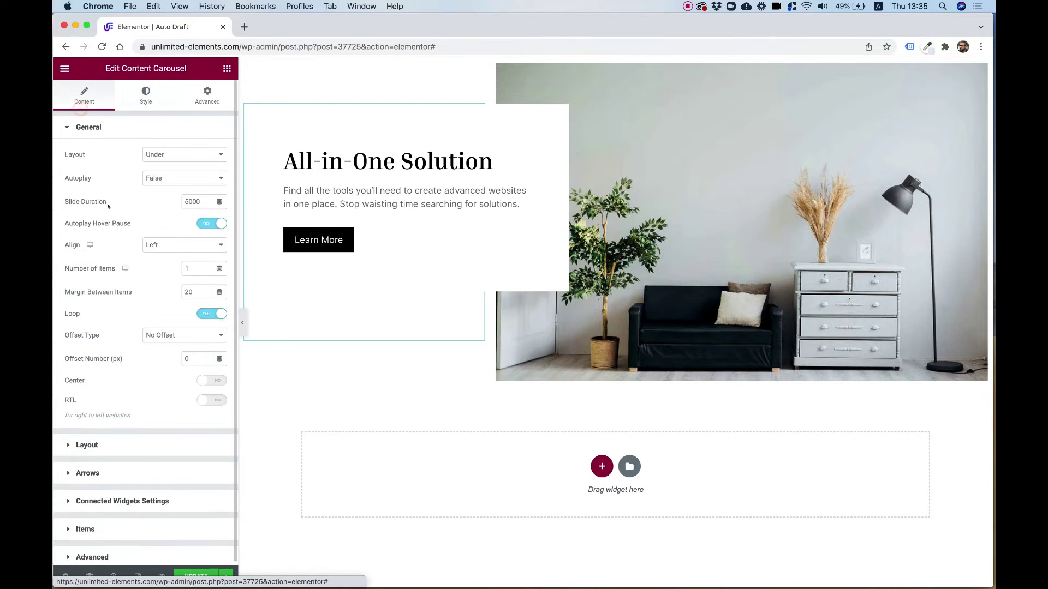
click(134, 498)
click(212, 237)
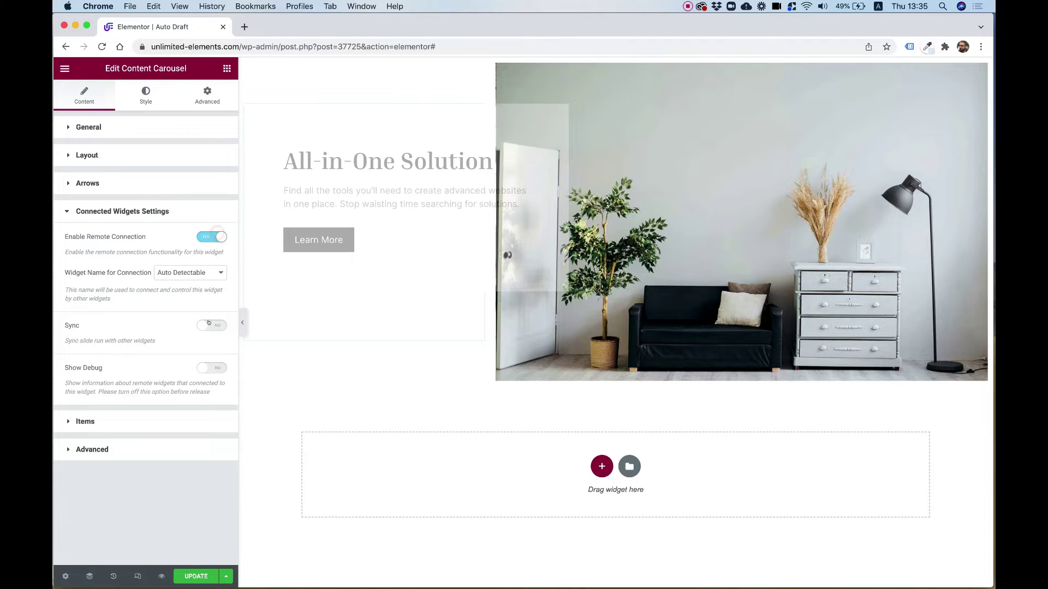
click(207, 326)
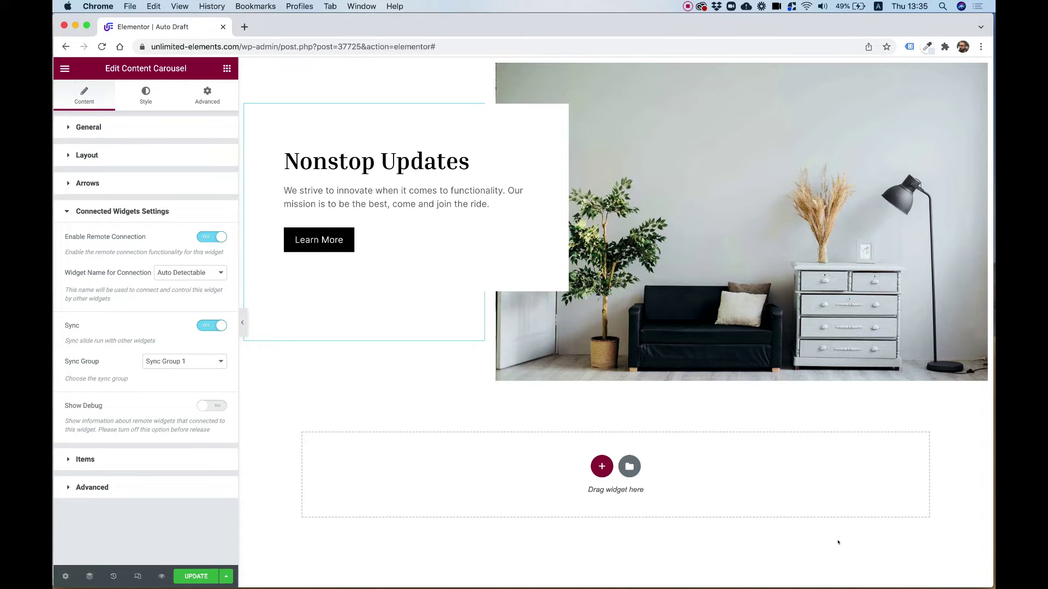
Add a Remote Arrows widget above the text card via the 'arr' widget search
click(226, 67)
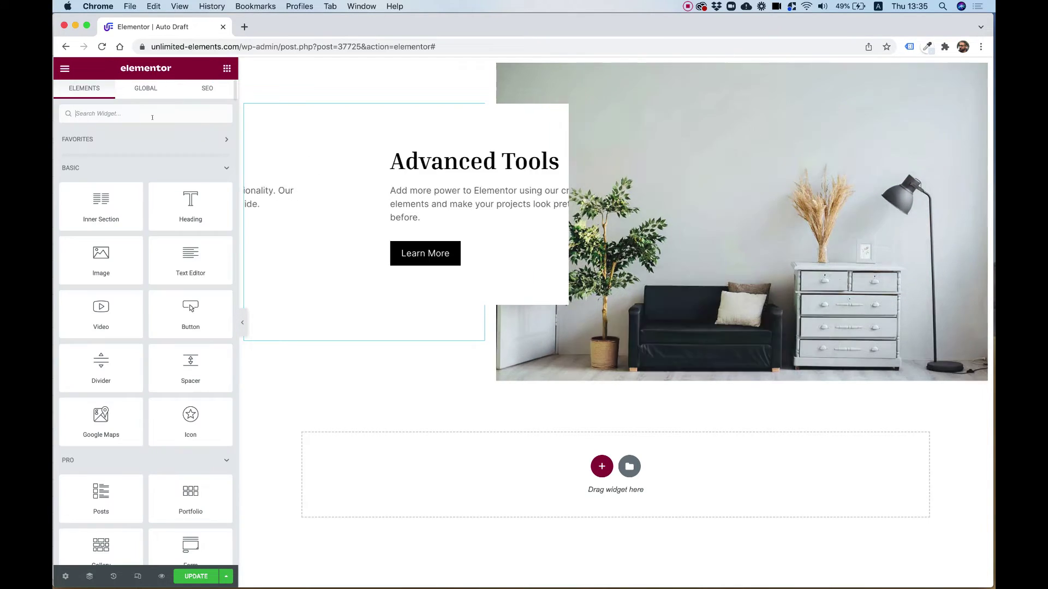
click(150, 120)
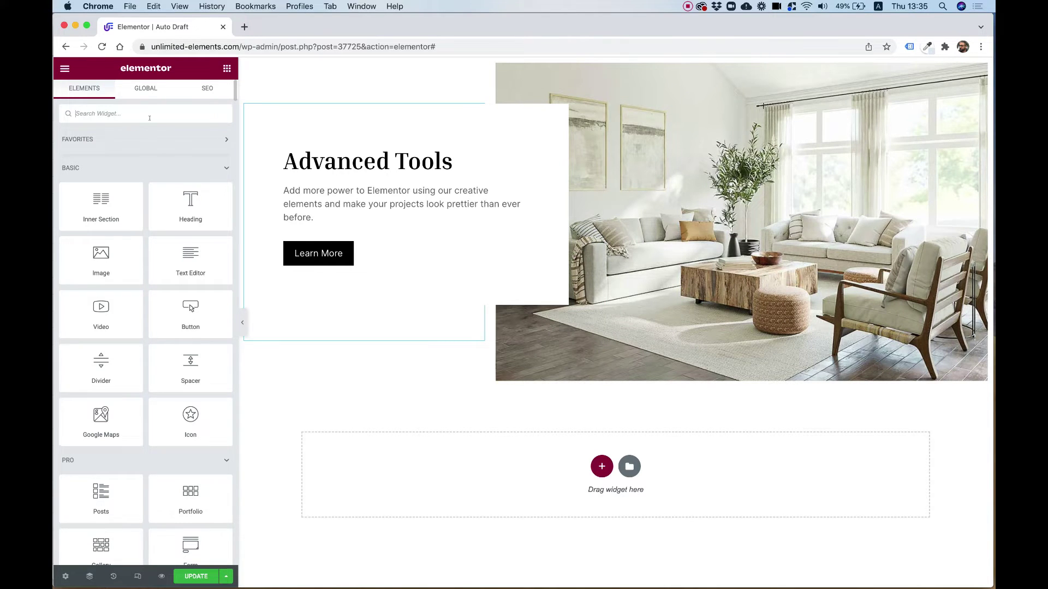
text(arr)
drag(109, 158, 313, 110)
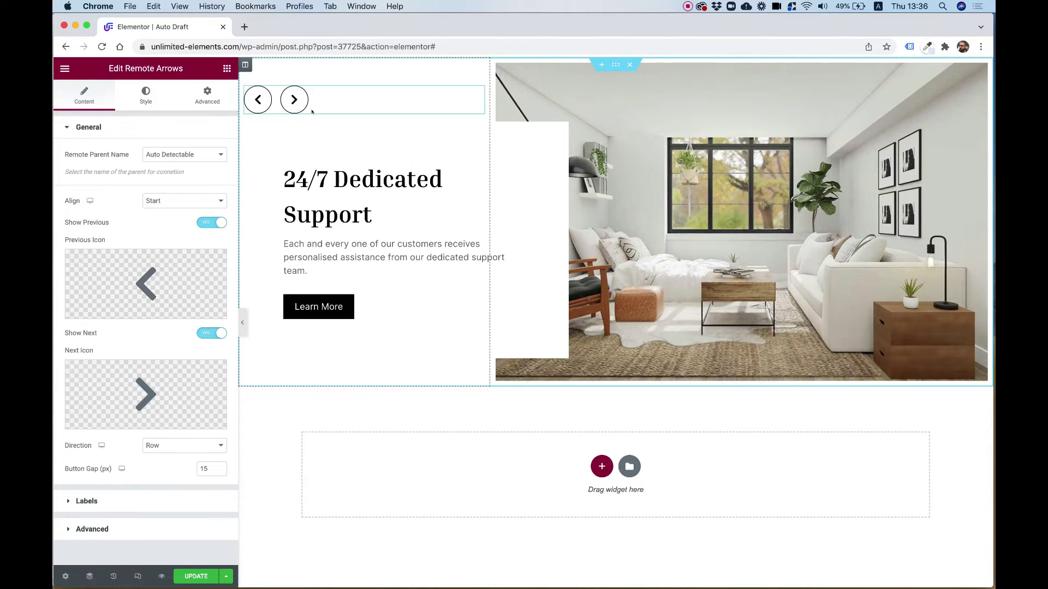
Reduce the arrows' Button Gap from 15 to 2
double_click(201, 467)
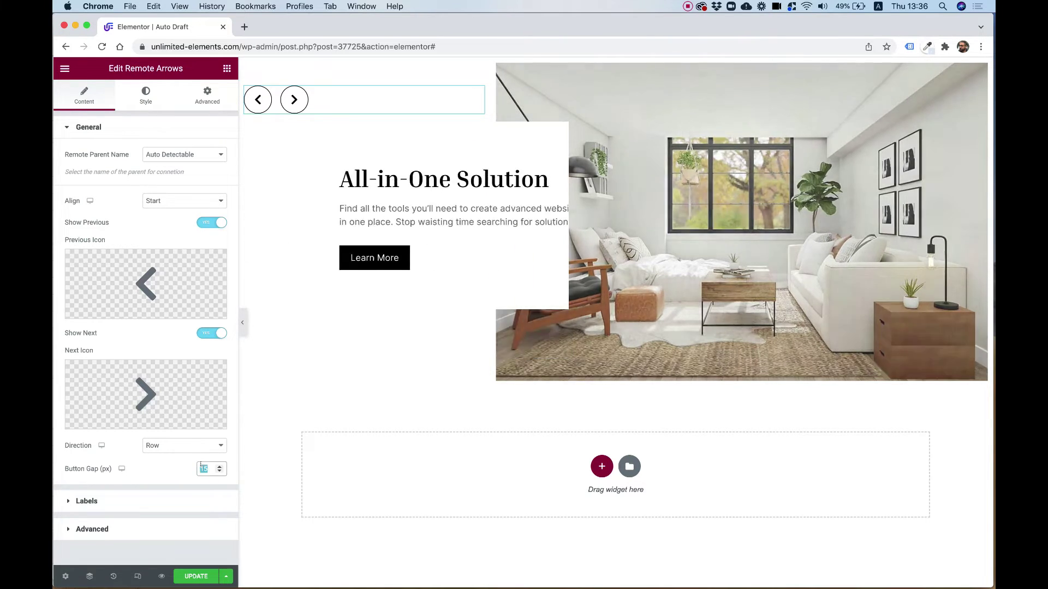
text(1)
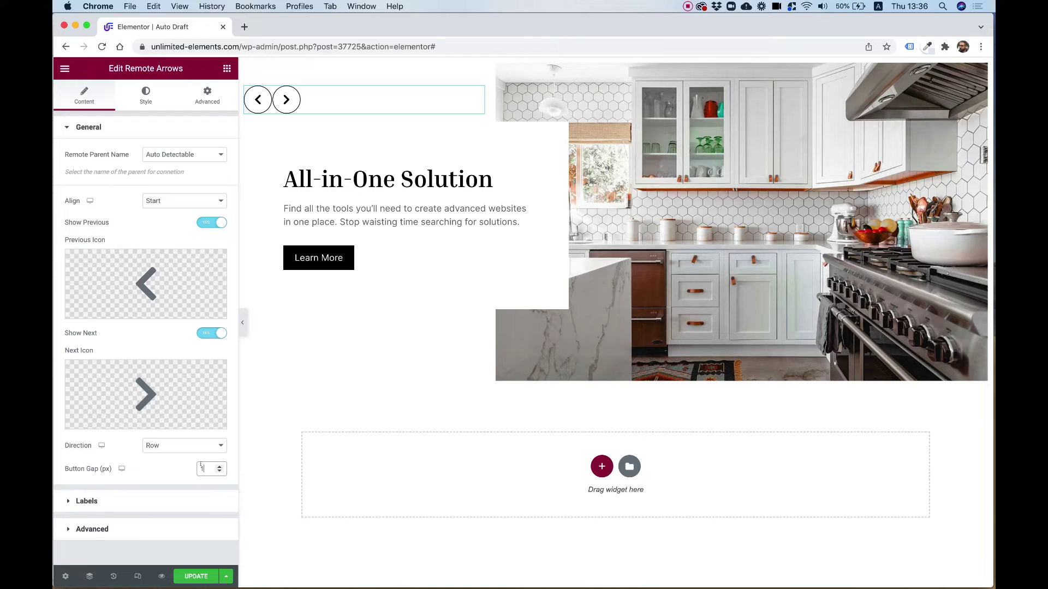
key(BackSpace)
text(2)
Make the arrow buttons square with a black background and border type None
click(142, 96)
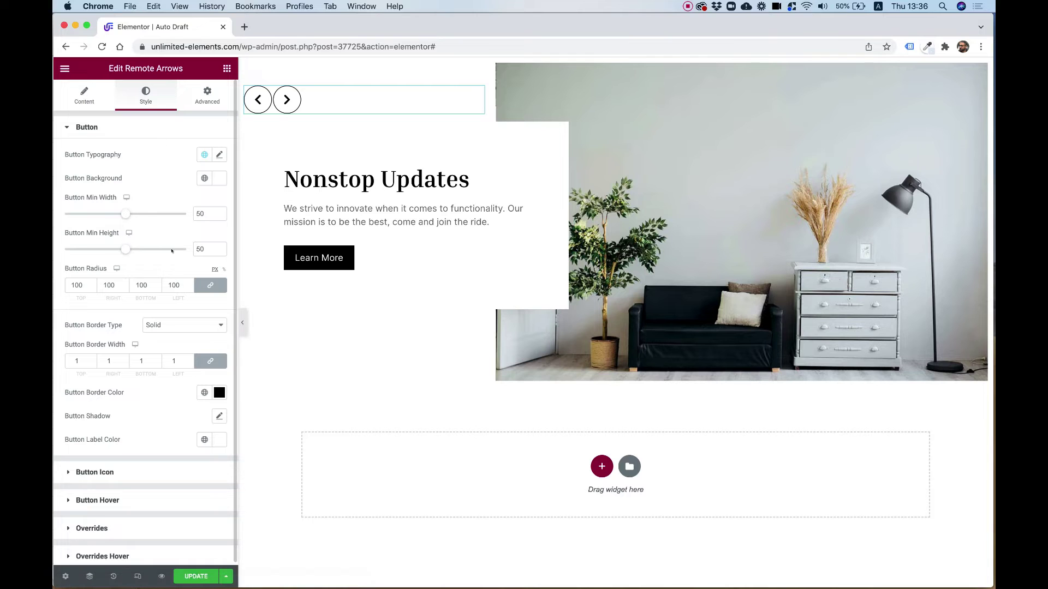
key(BackSpace)
key(BackSpace)
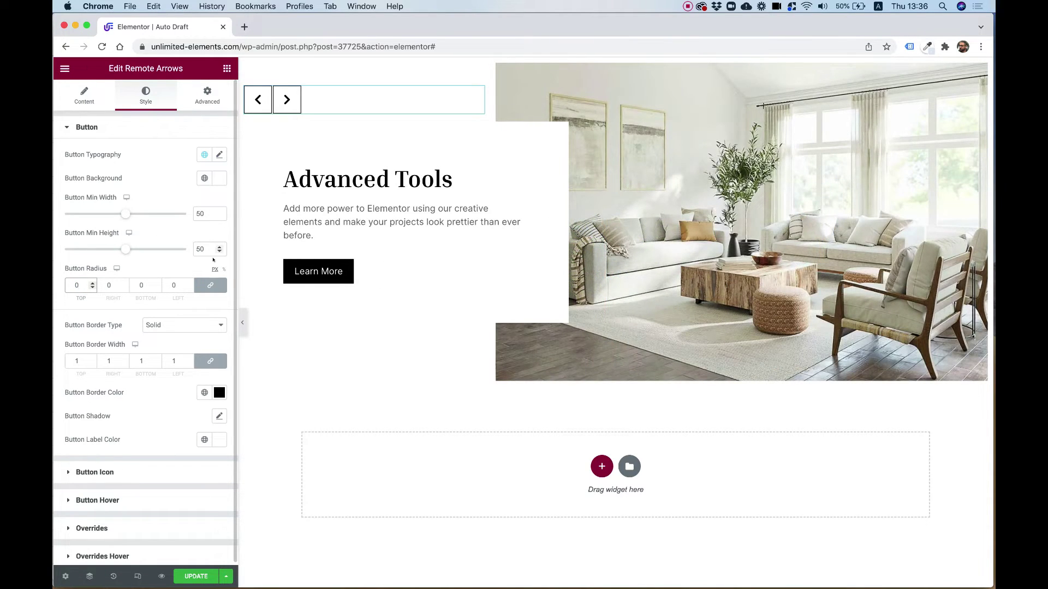
click(219, 178)
drag(179, 249, 56, 345)
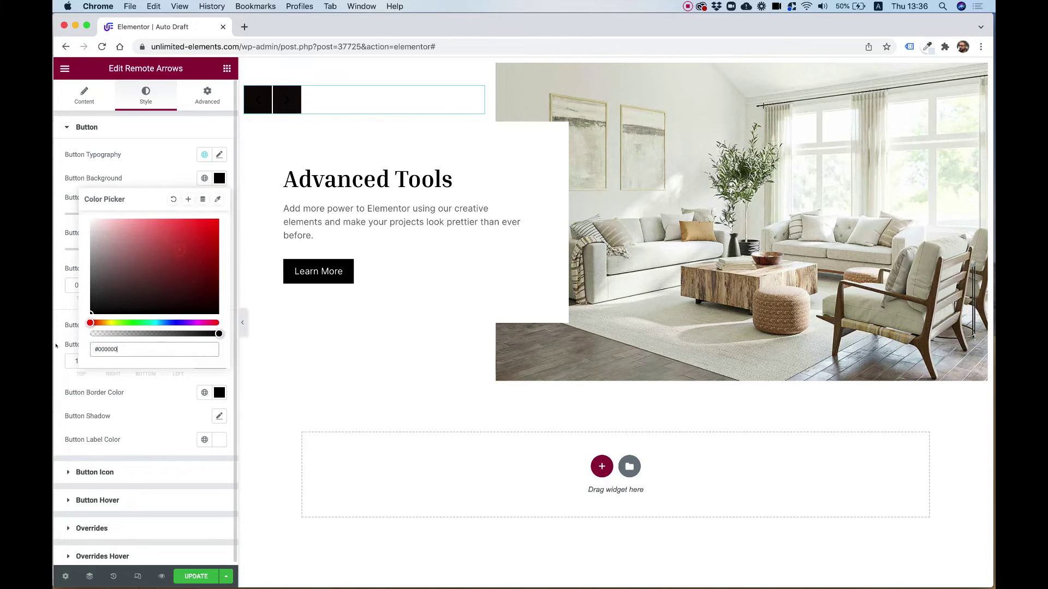
click(58, 344)
click(163, 325)
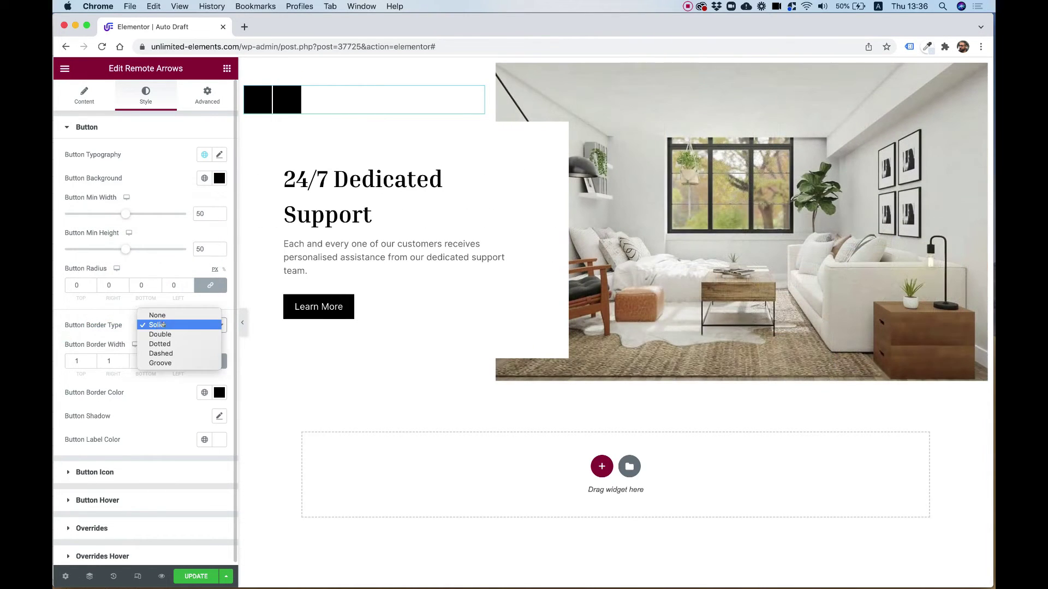
click(158, 316)
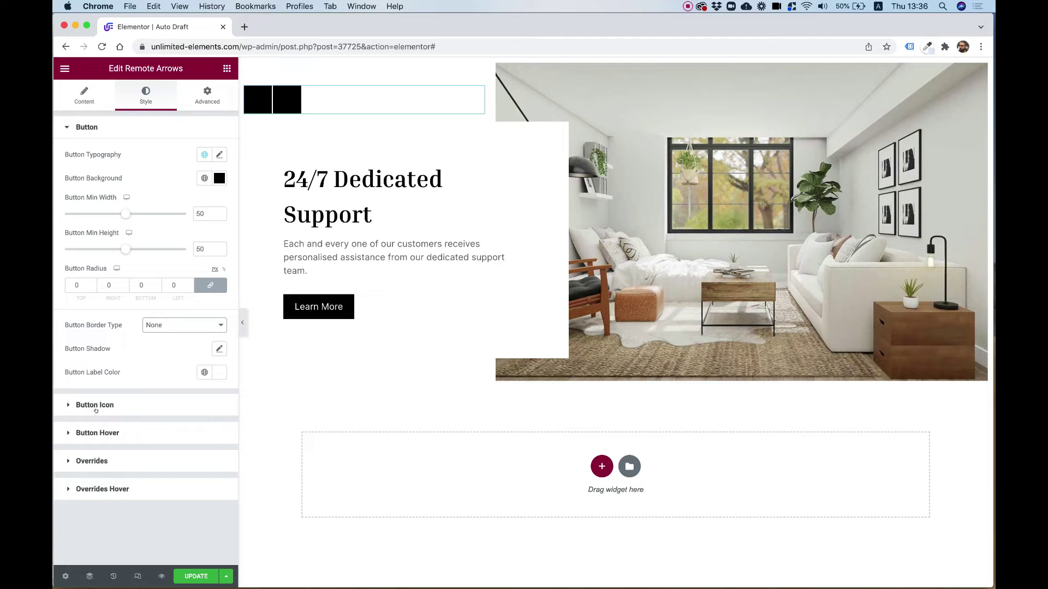
Set the arrow icon colour to #FFFFFF
click(97, 411)
click(215, 184)
text(#FFFFFF)
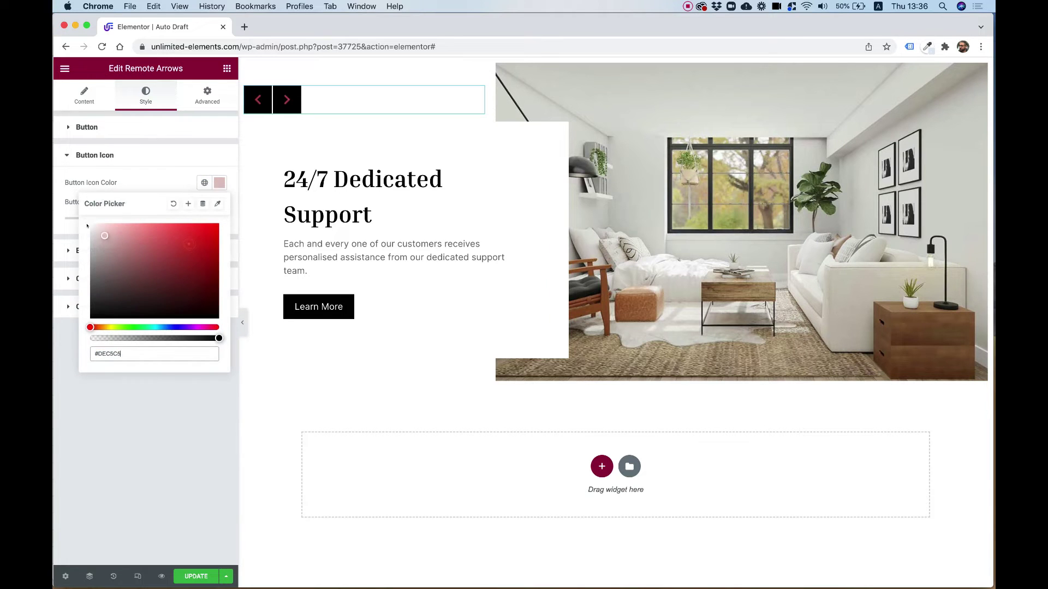
click(264, 101)
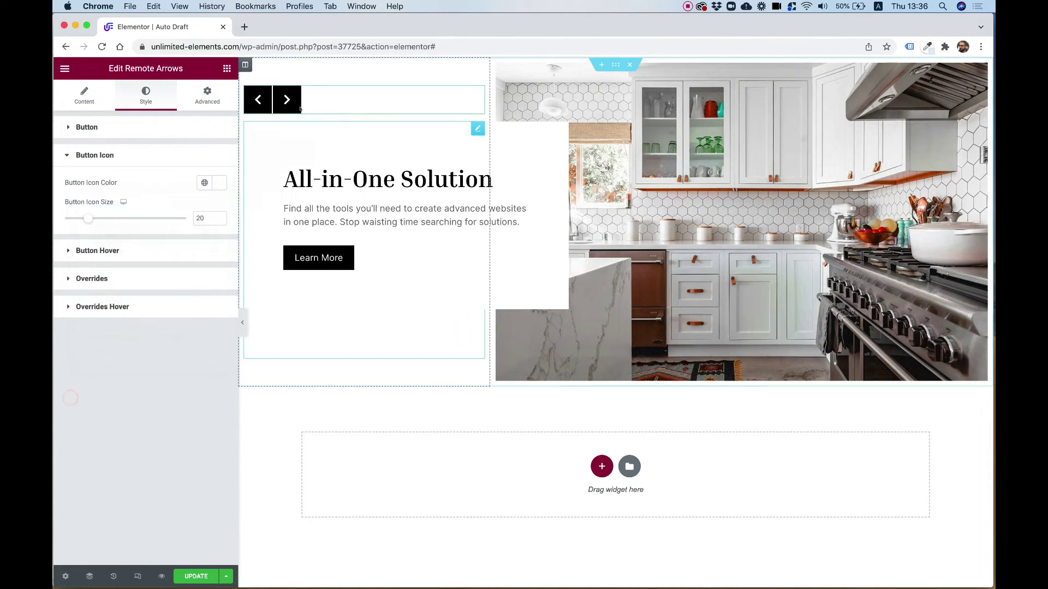
Test the arrows by stepping back and forth through the synced slides
click(264, 101)
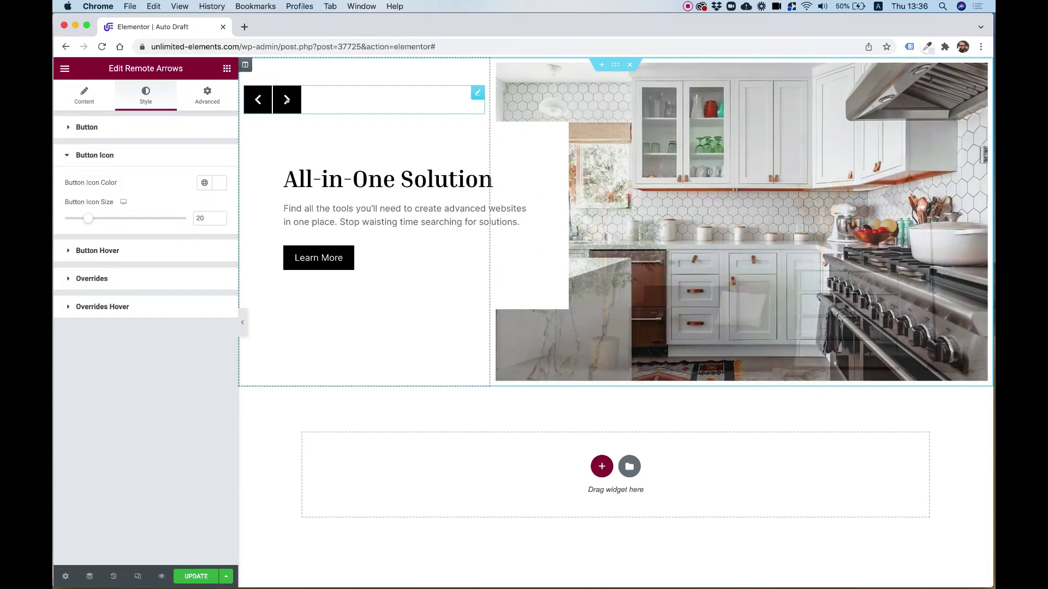
click(258, 100)
click(259, 100)
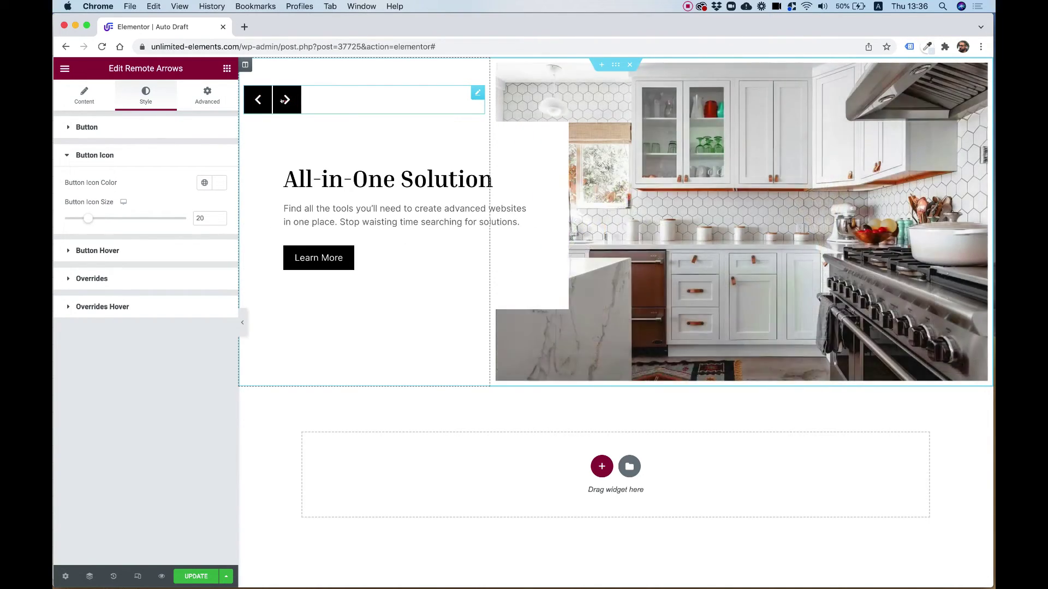
click(259, 100)
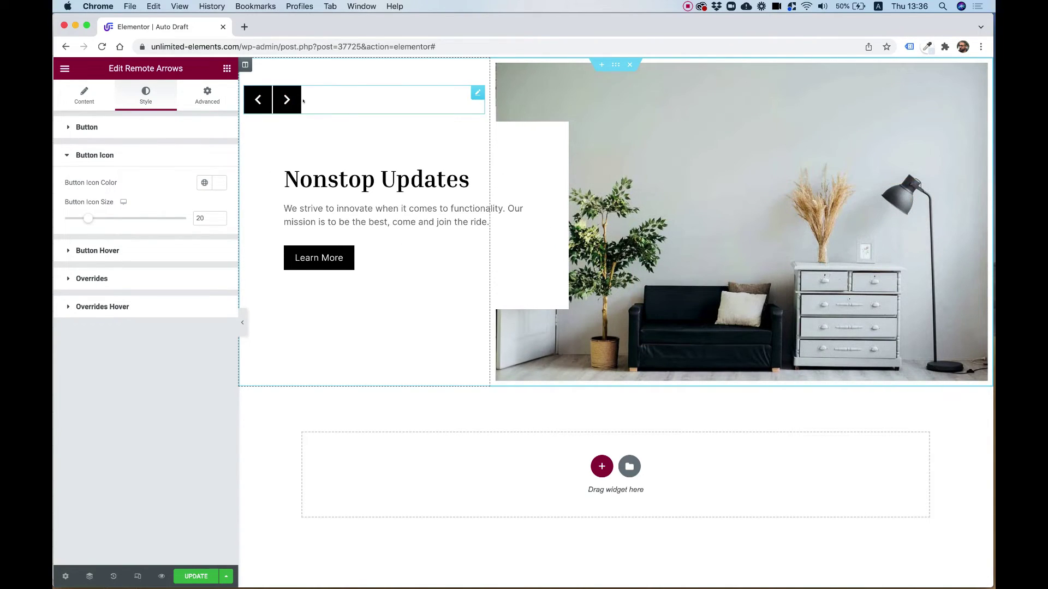
click(286, 101)
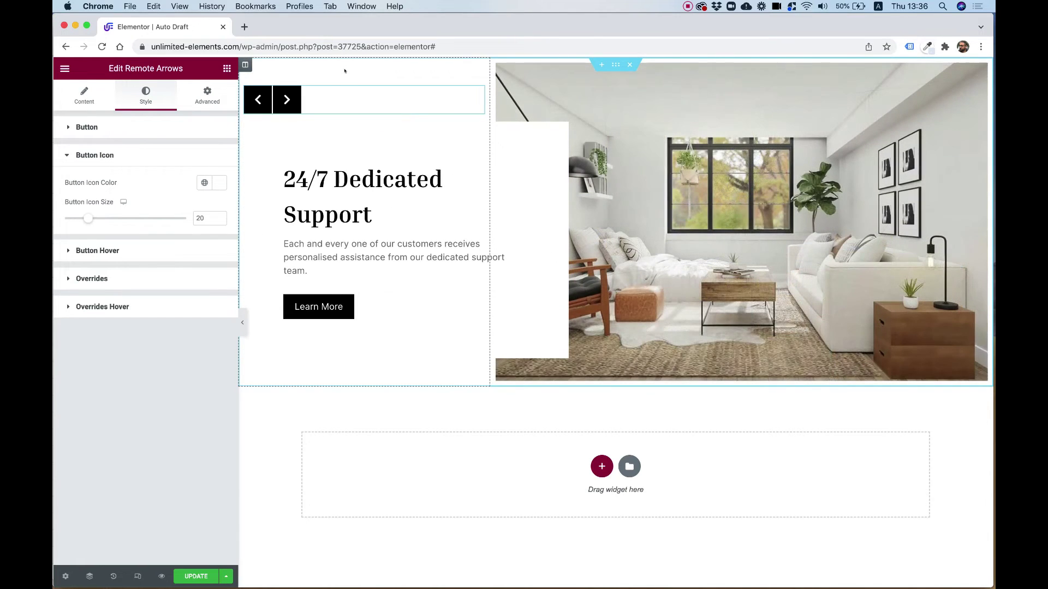
Add a Remote Bullets widget below the white content box via the 'bull' widget search
click(221, 68)
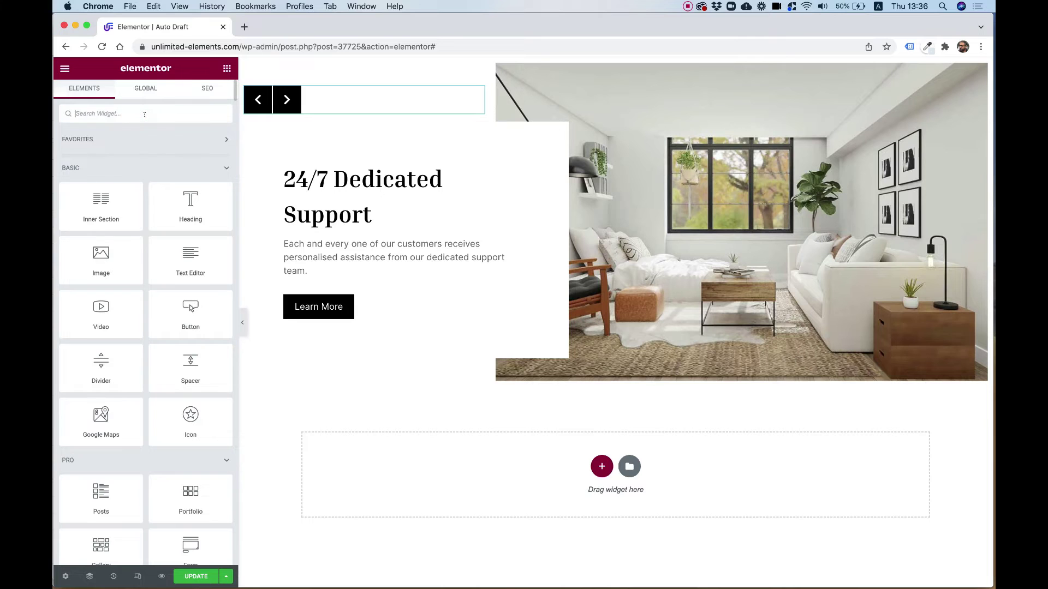
text(bull)
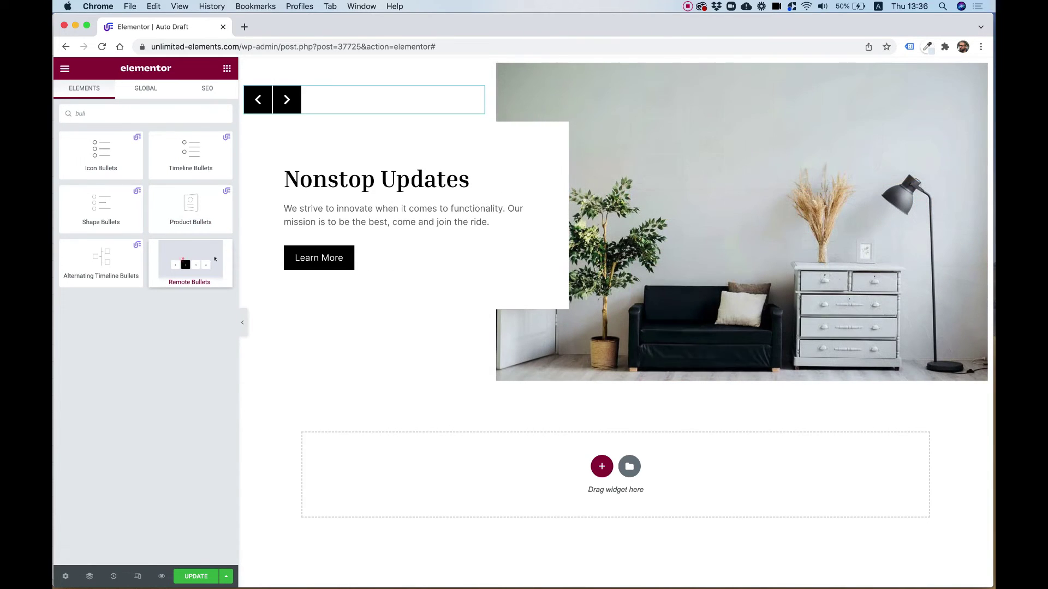
drag(191, 262, 353, 302)
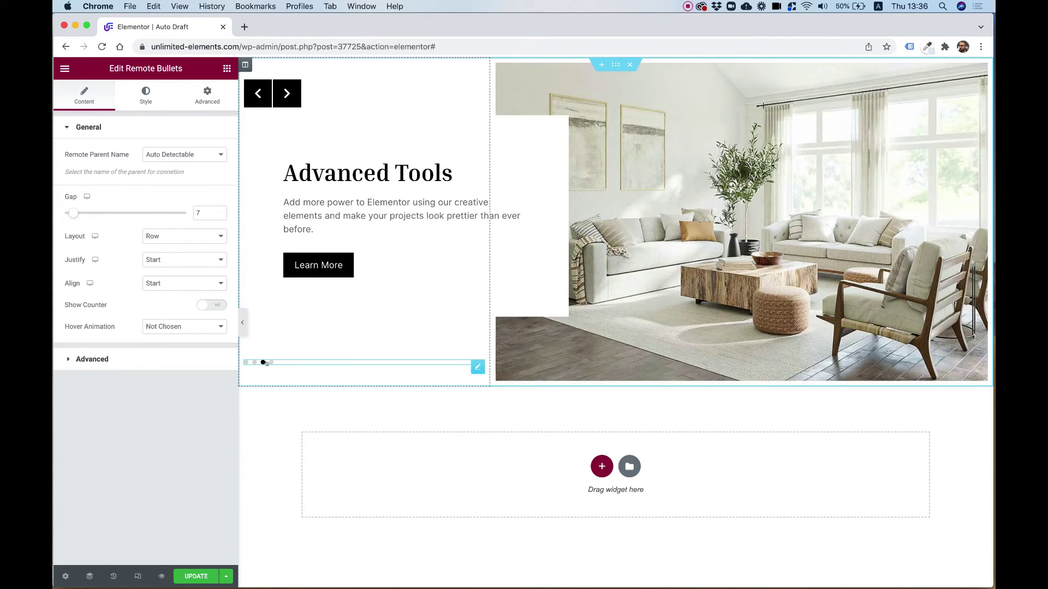
Test the bullets by jumping to Advanced Tools, Nonstop Updates and All-in-One Solution slides
click(271, 362)
click(263, 362)
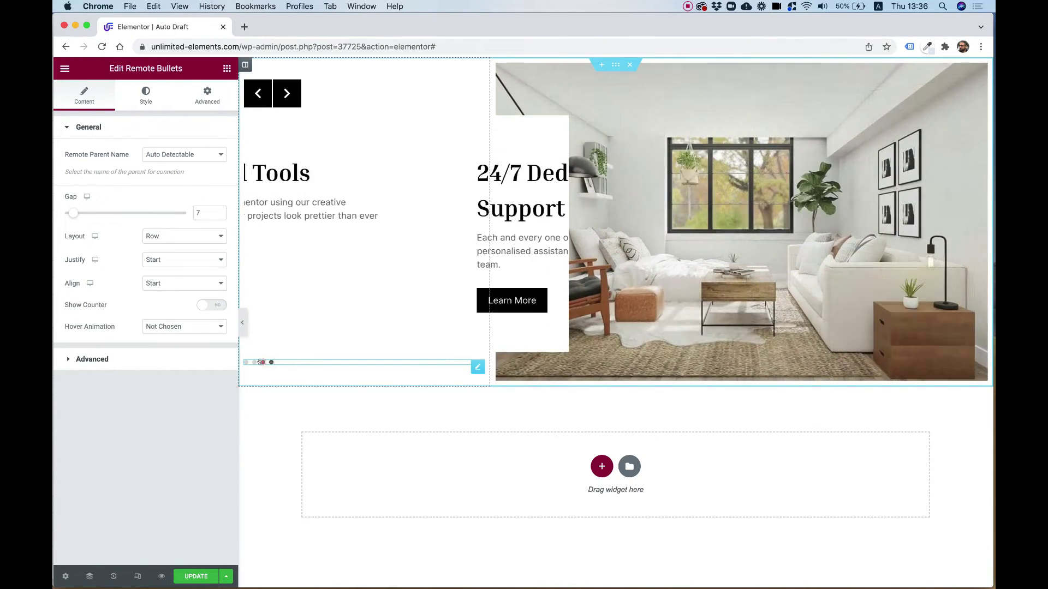
click(254, 363)
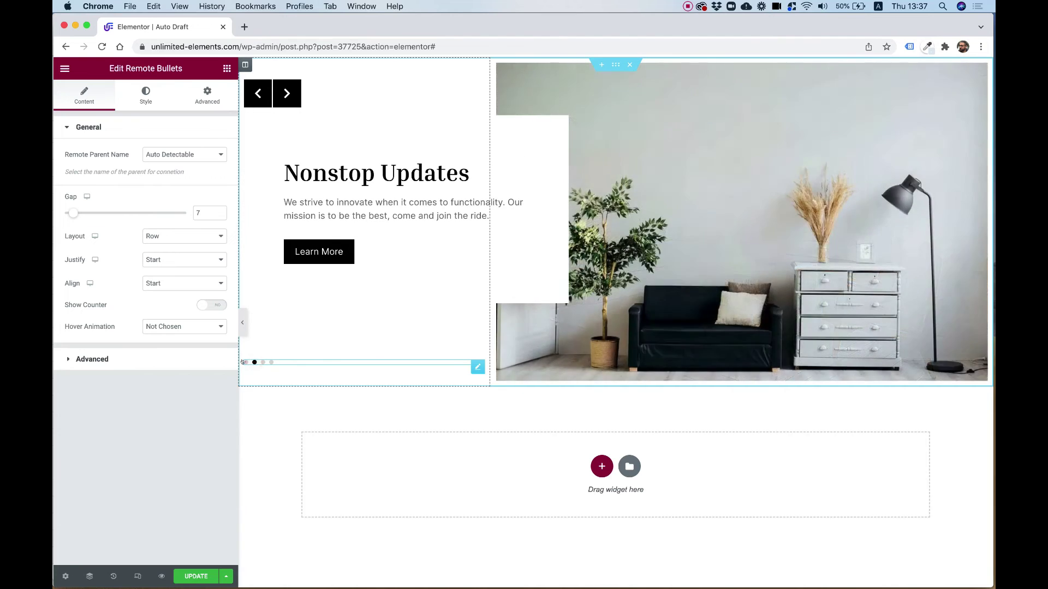
click(246, 362)
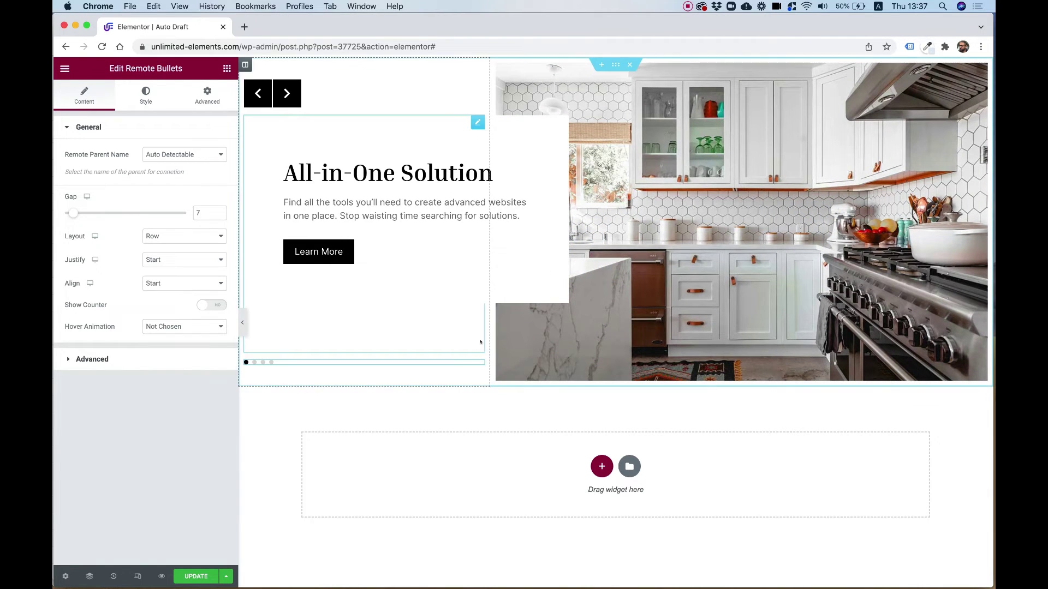
Switch off Autoplay on the image slider, then reselect the Remote Bullets widget
click(750, 173)
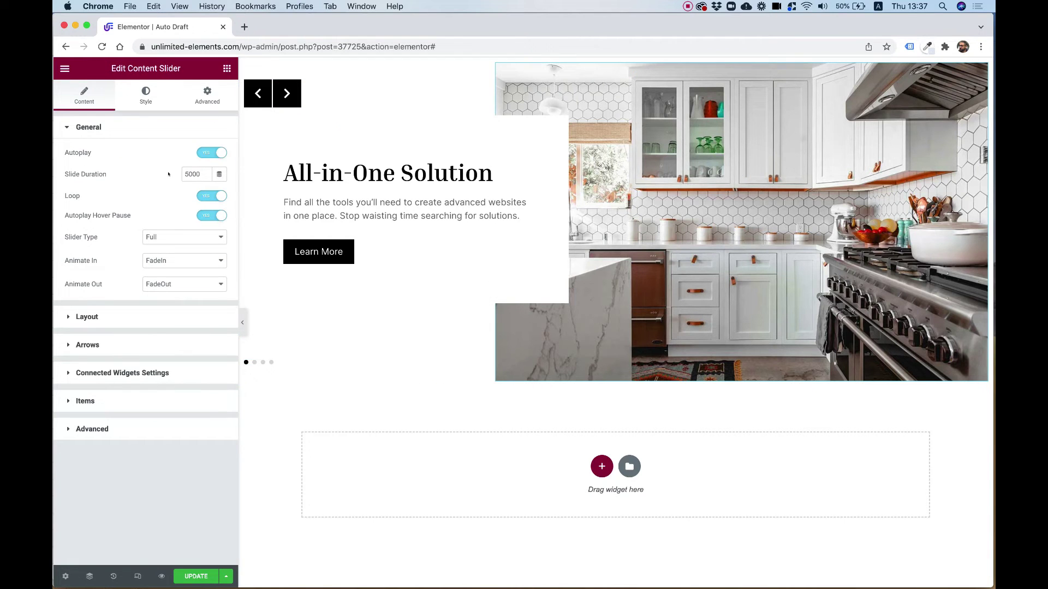
click(208, 152)
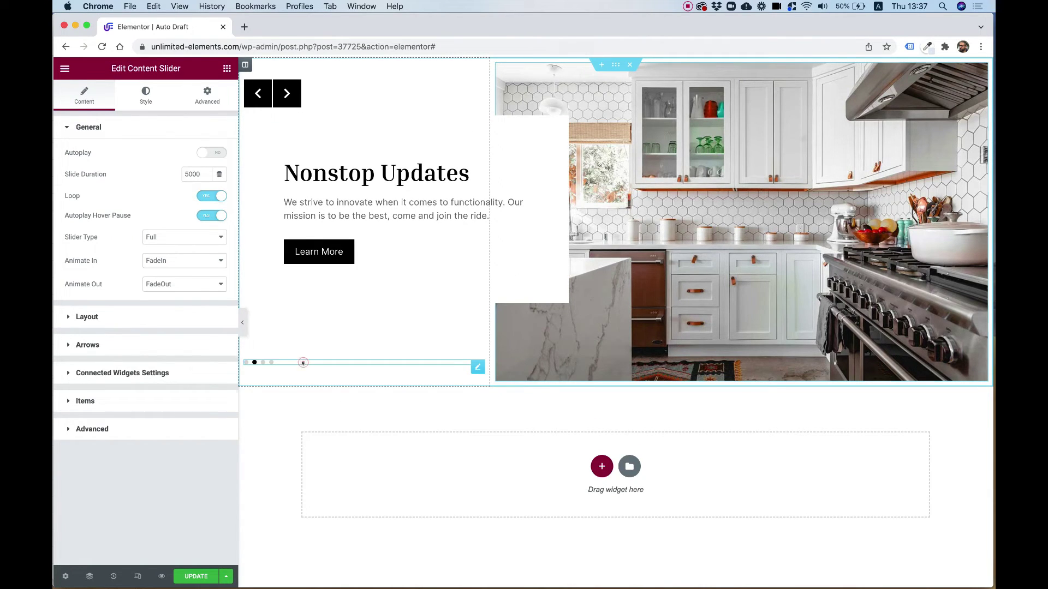
click(303, 362)
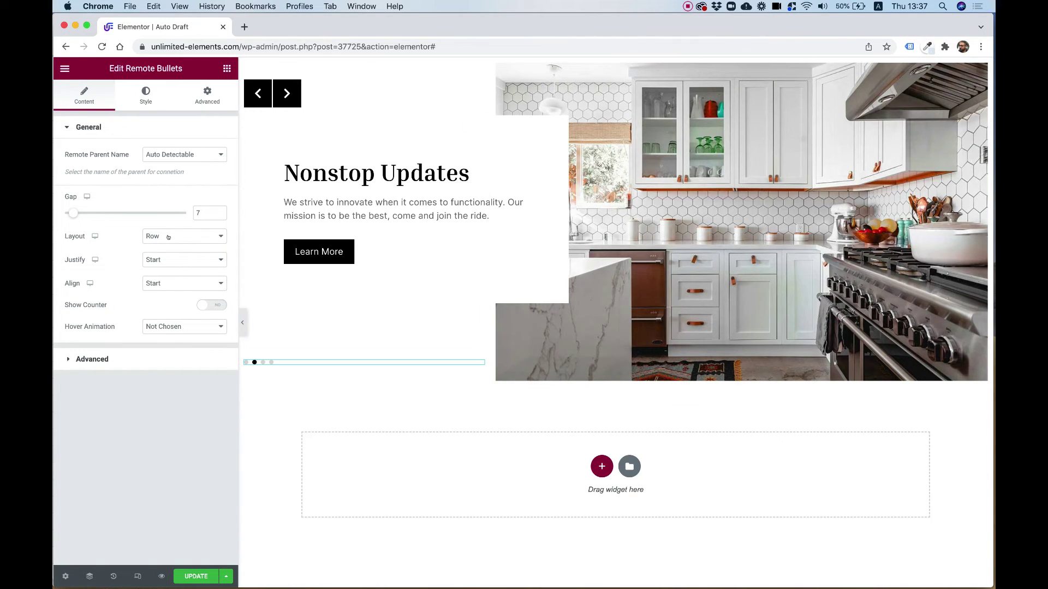
Justify the remote bullets to End and set the active bullet width to 30
click(165, 256)
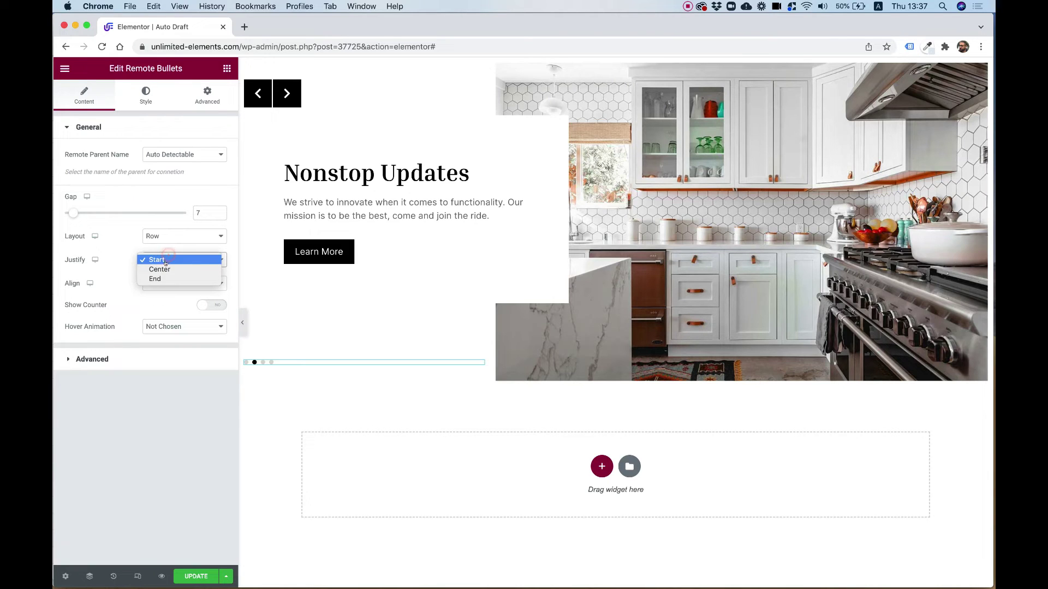
click(163, 279)
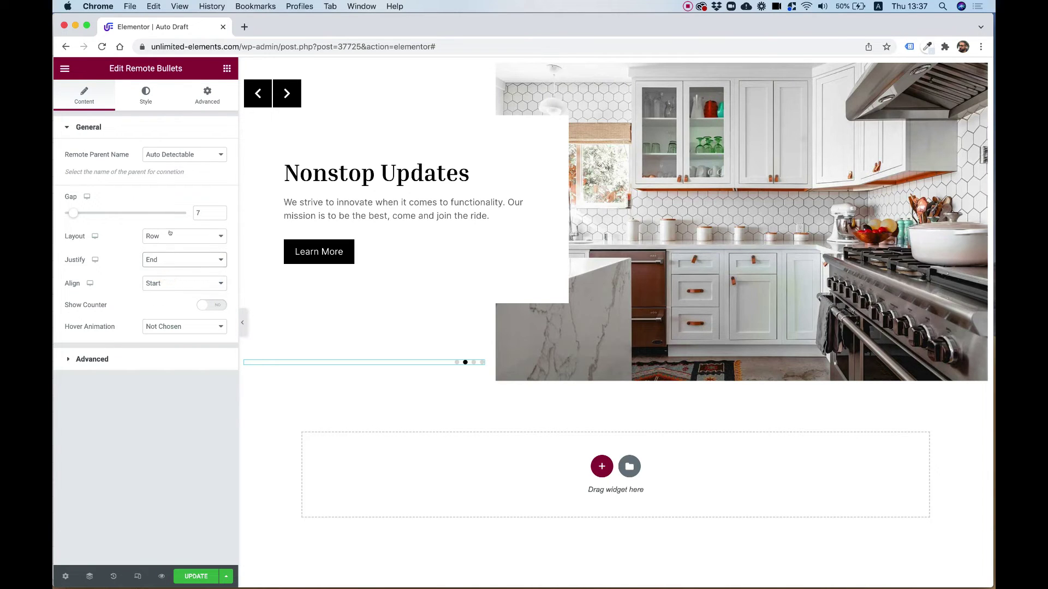
click(145, 96)
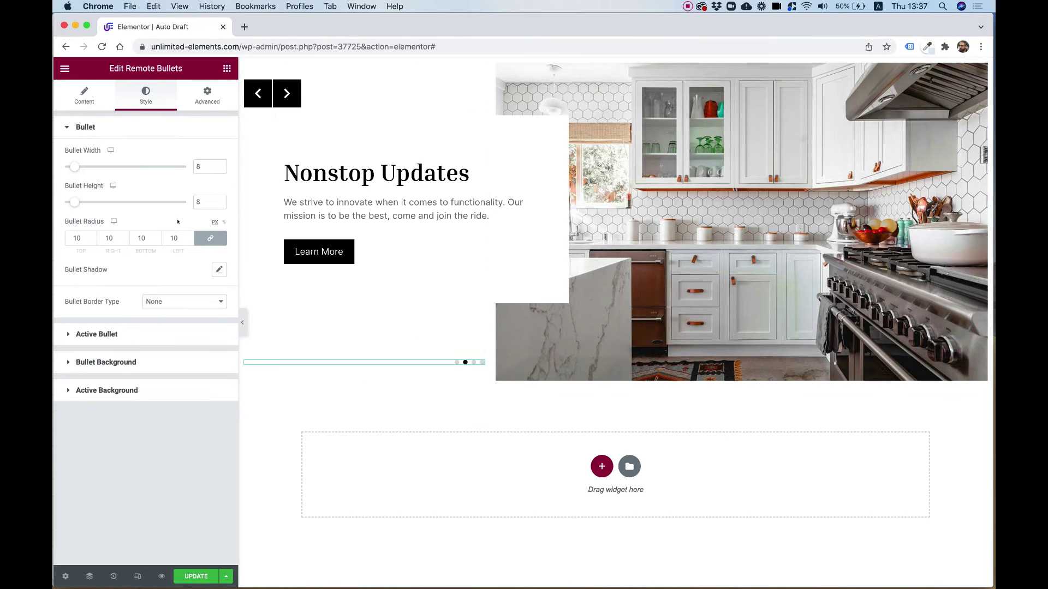
click(111, 333)
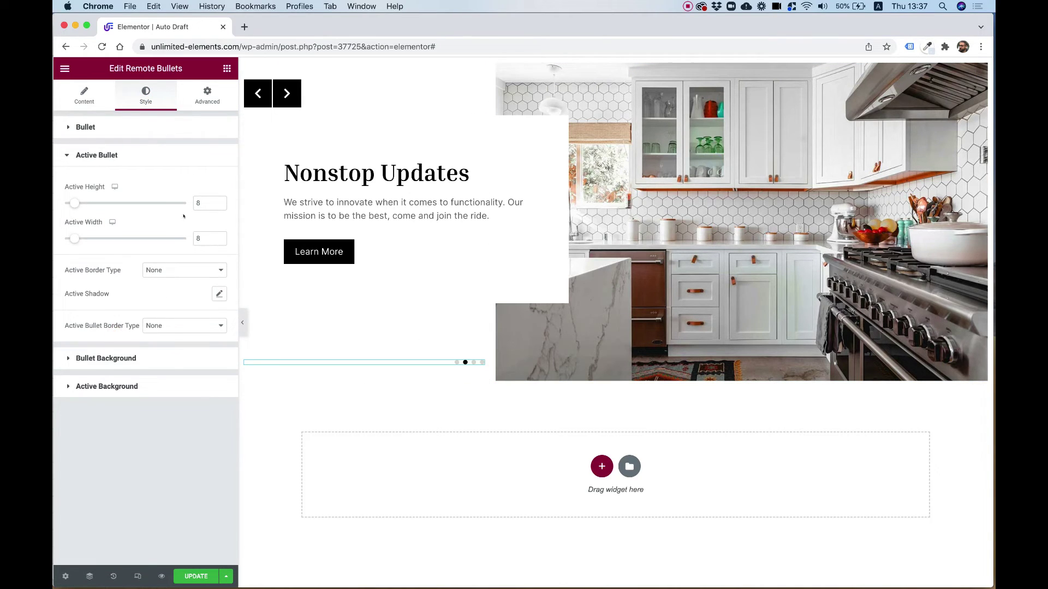
click(201, 239)
key(super+a)
text(30)
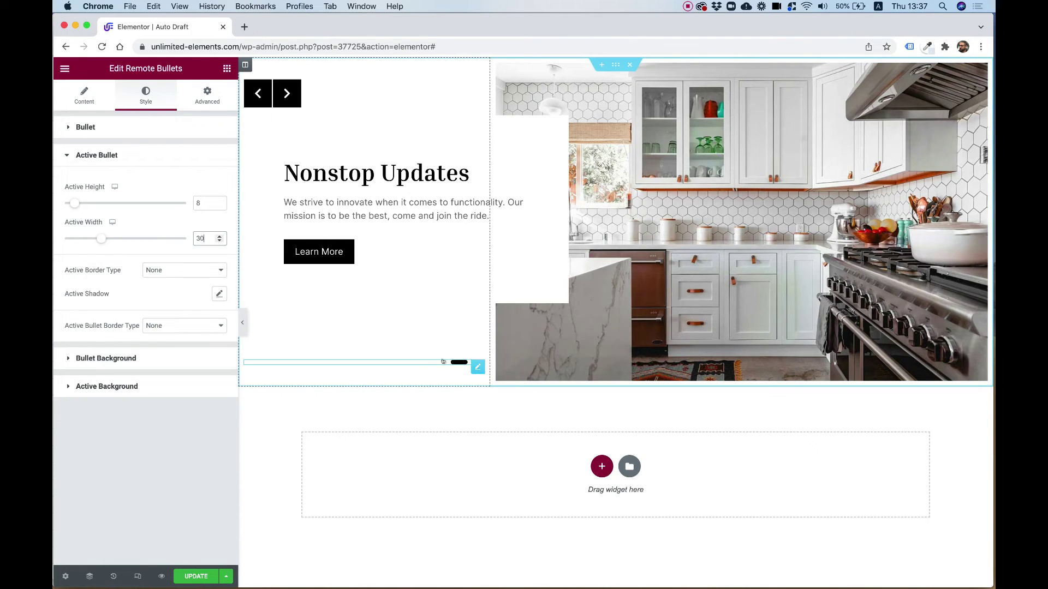
Check the pill bullets by switching between the first and second slides, ending on the first
click(443, 361)
click(462, 362)
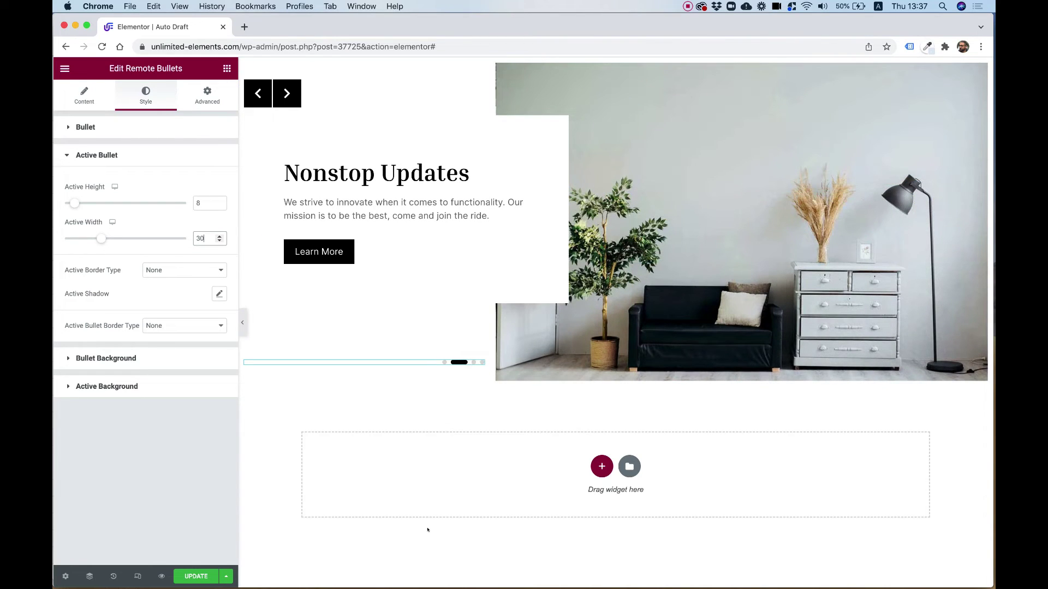
click(88, 99)
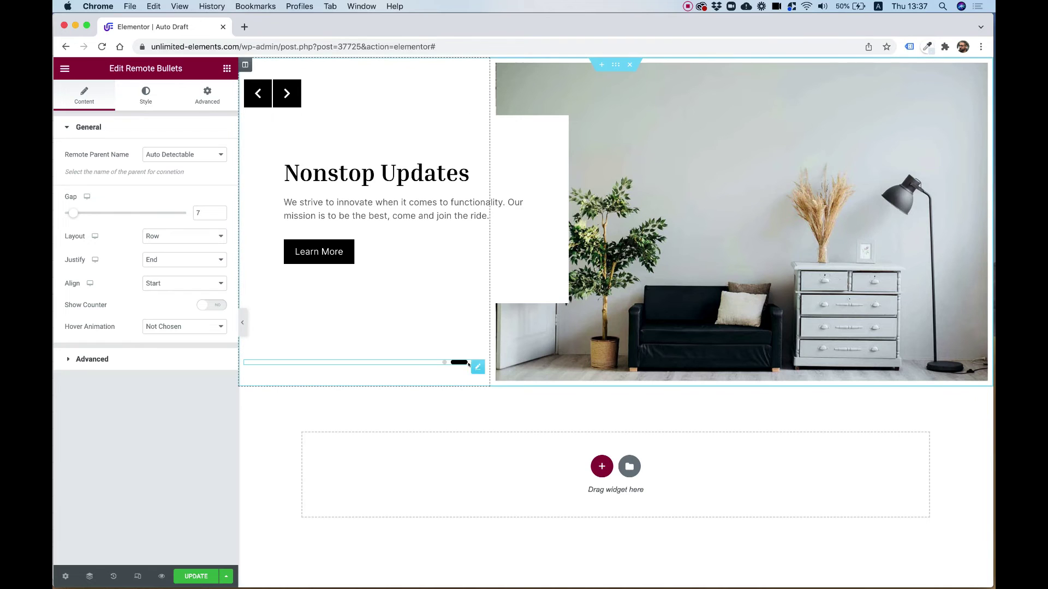
click(445, 363)
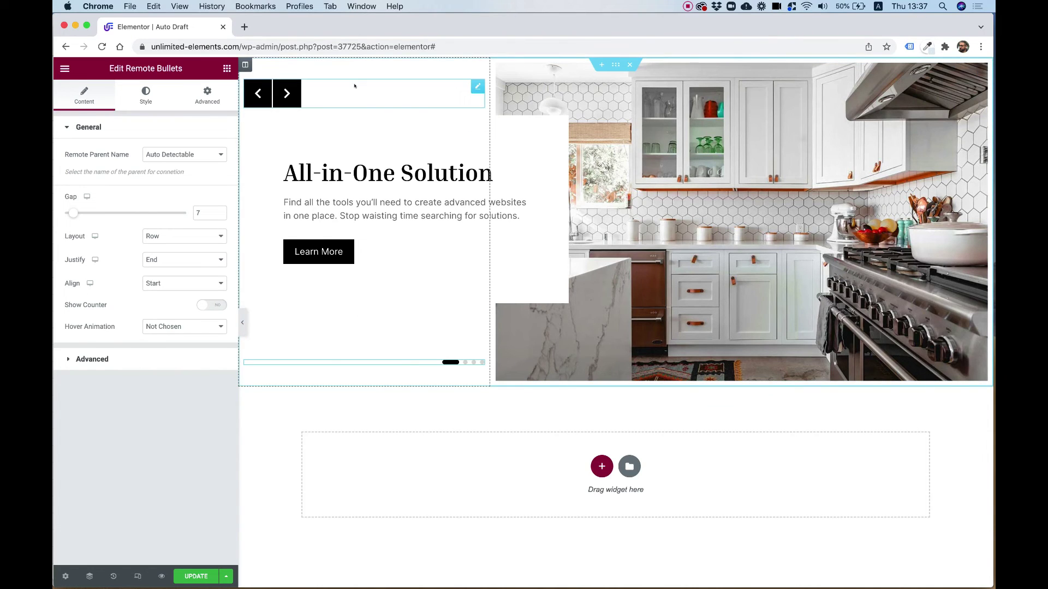
Save the page and advance the preview slider to the 24/7 Dedicated Support slide
click(196, 576)
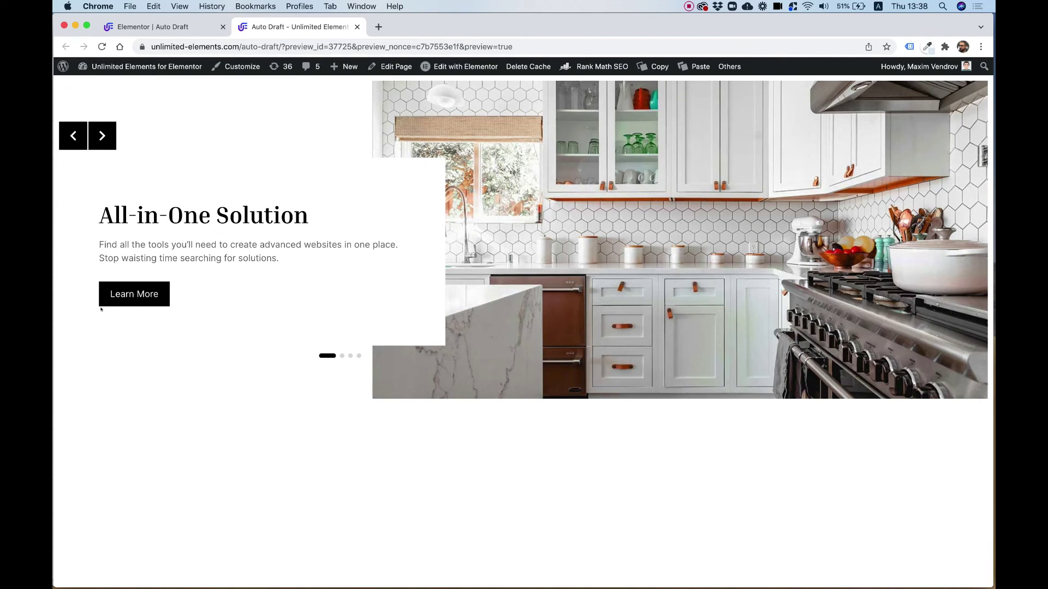
click(100, 136)
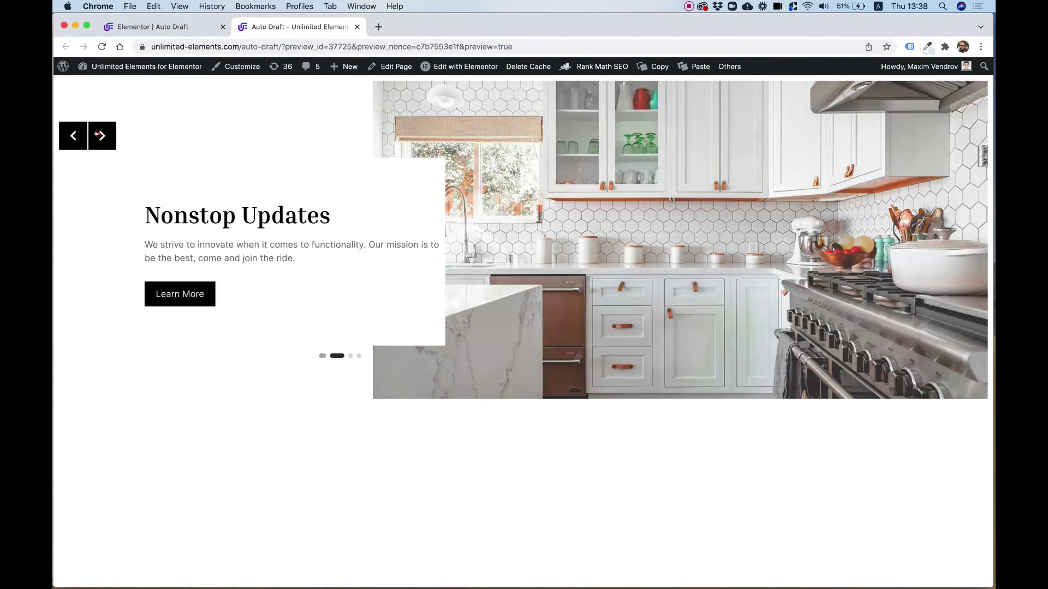
click(99, 135)
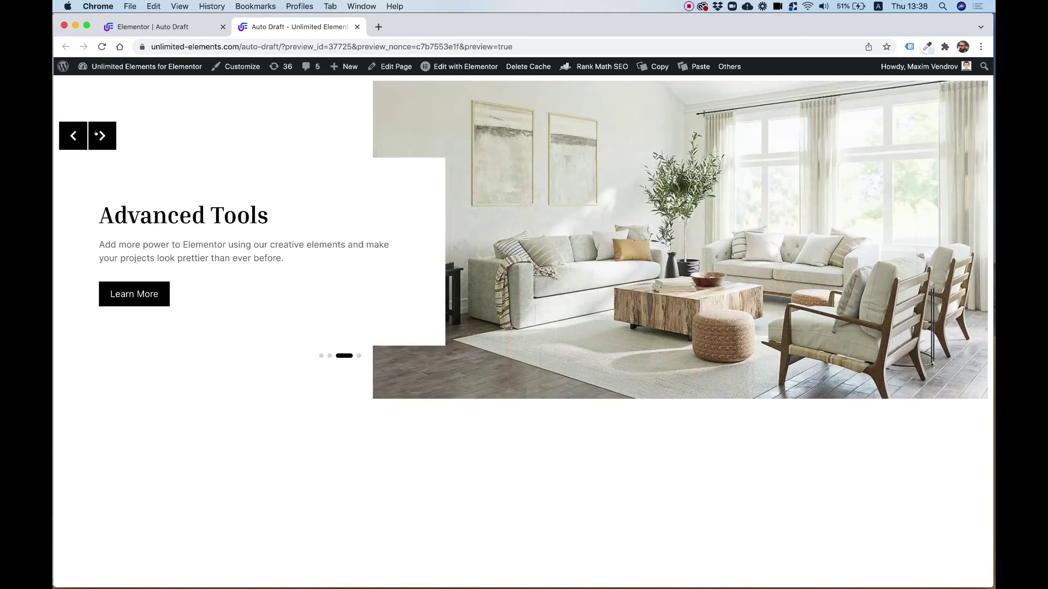
click(100, 136)
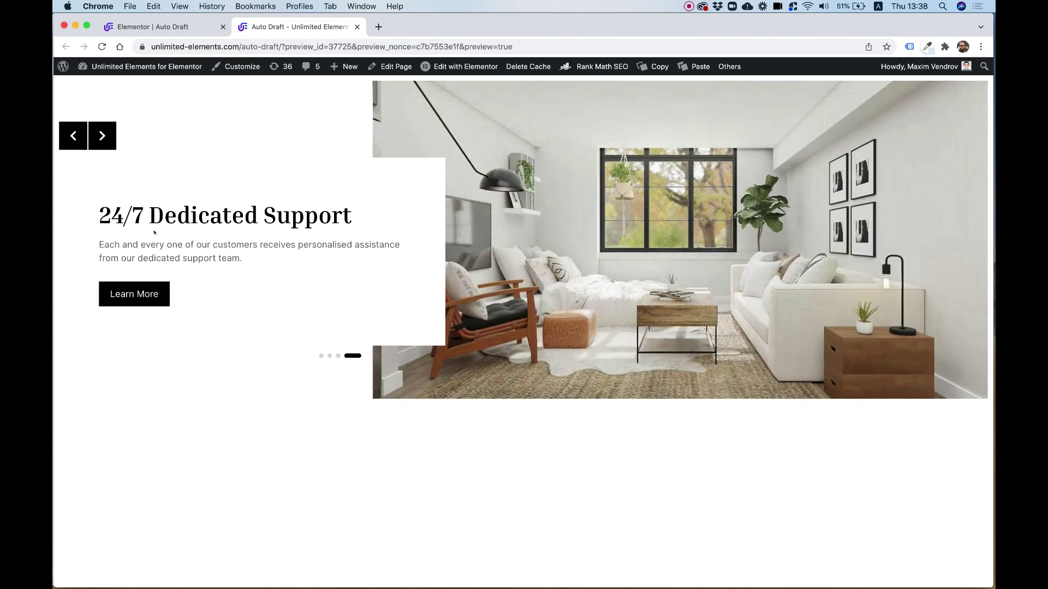
Step back with the Left key to All-in-One Solution, then test the arrows' wrap-around
key(Left)
key(Left)
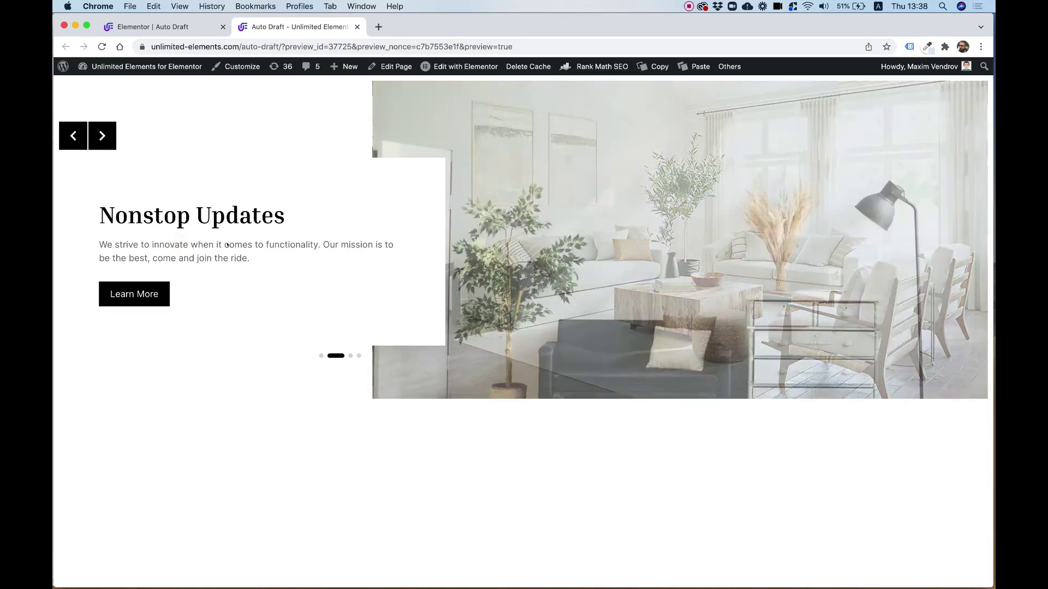
key(Left)
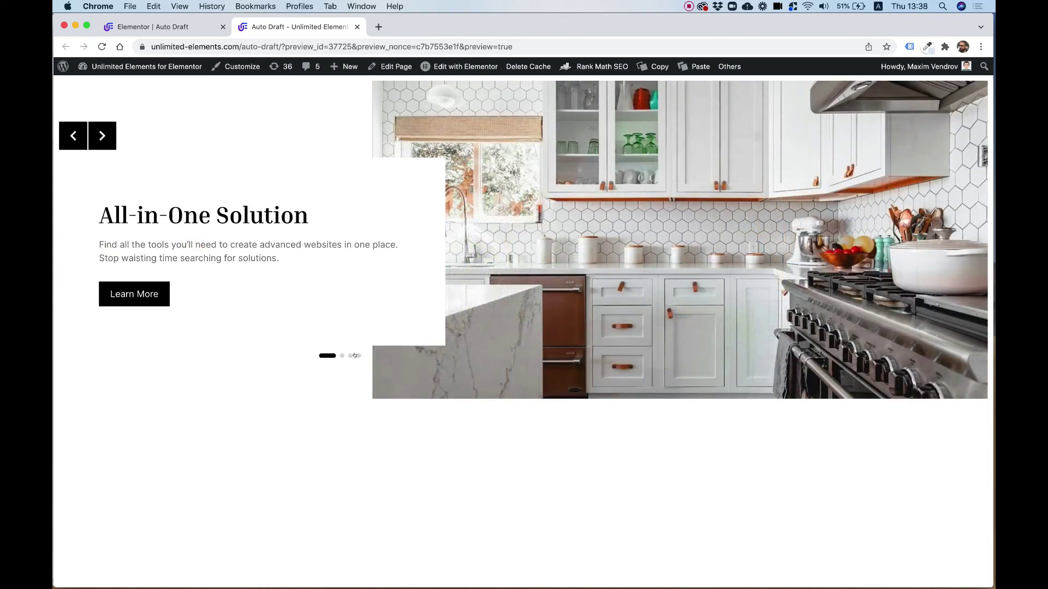
key(Left)
key(Left)
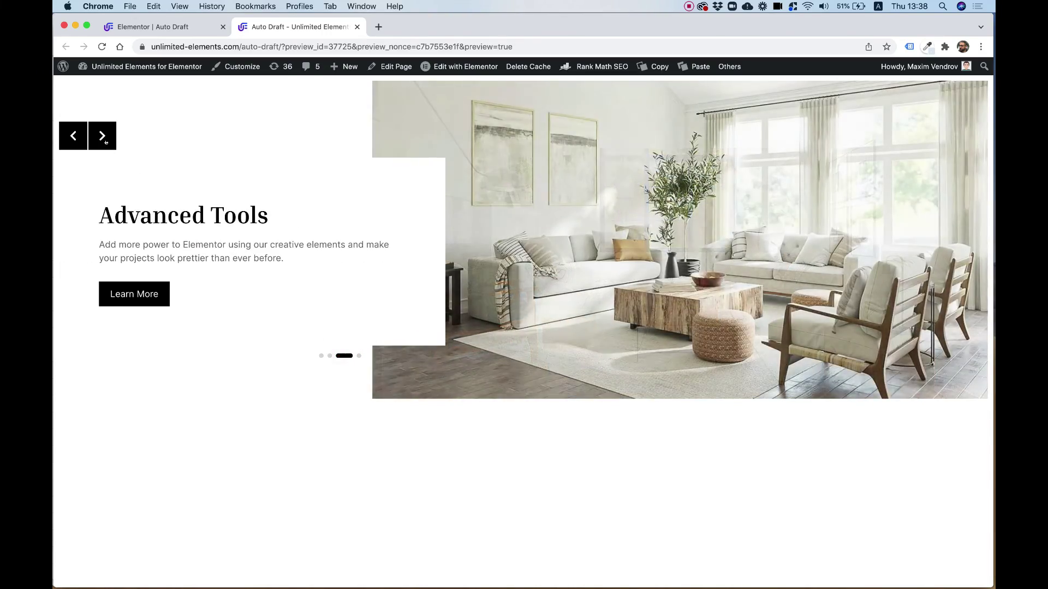
click(103, 138)
click(104, 137)
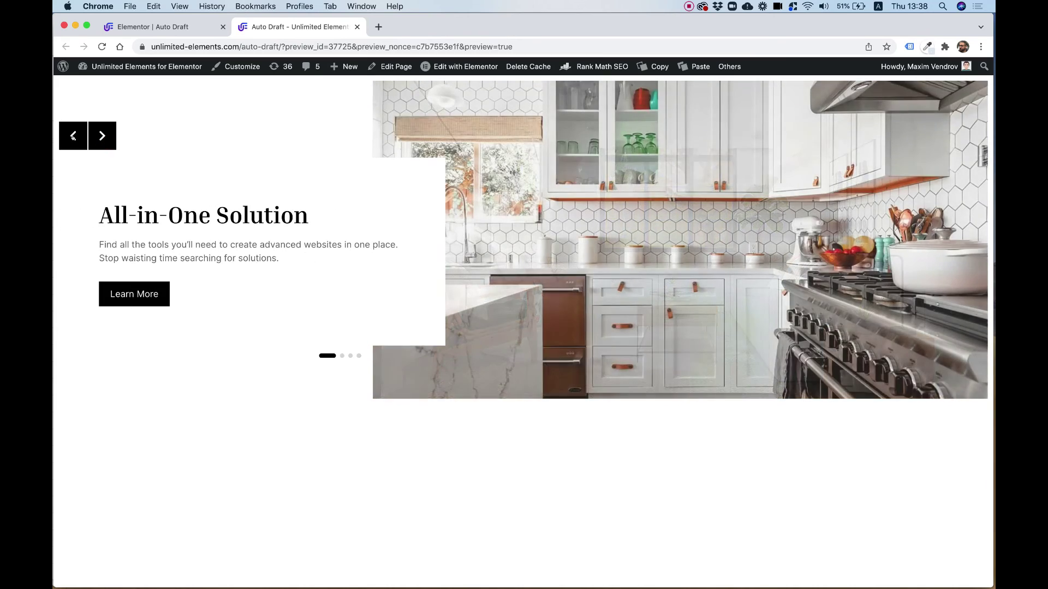
click(73, 136)
Give the Content Slider FadeInRight entry and FadeOutLeft exit animations, then test the bullets
click(152, 26)
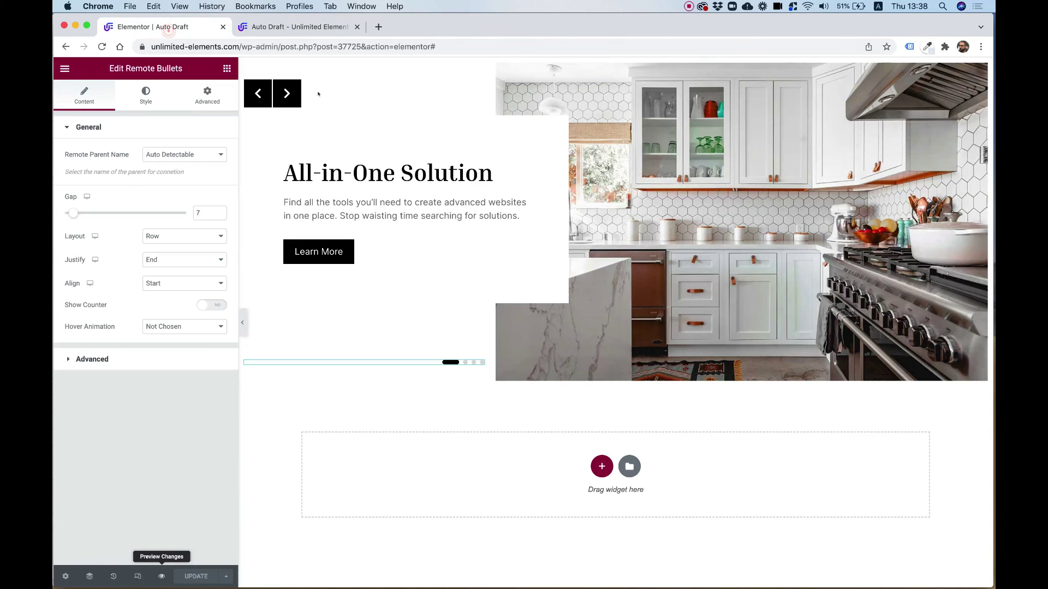
click(703, 200)
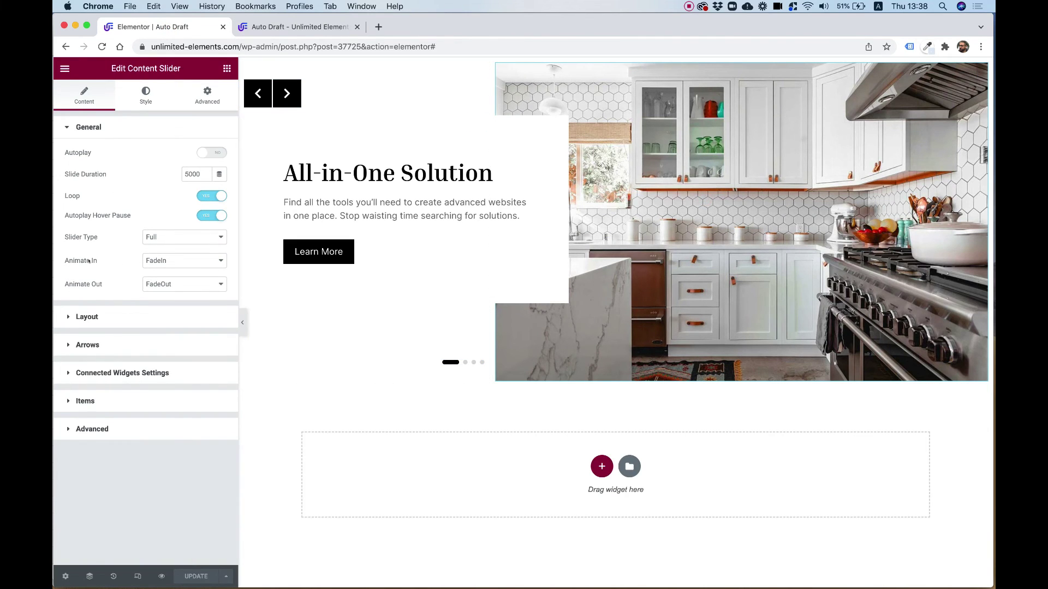
click(171, 262)
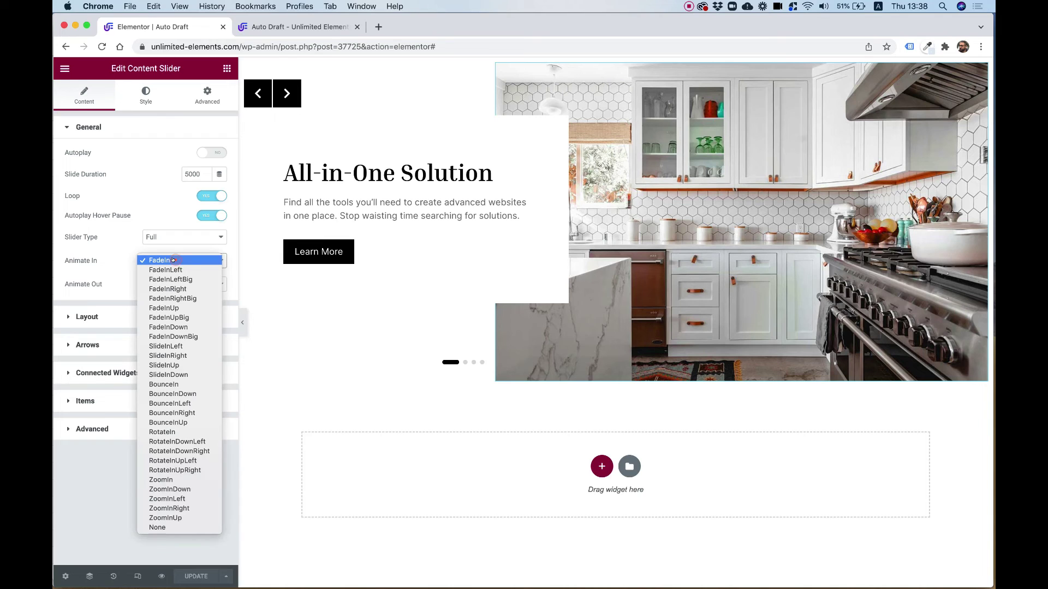
click(180, 289)
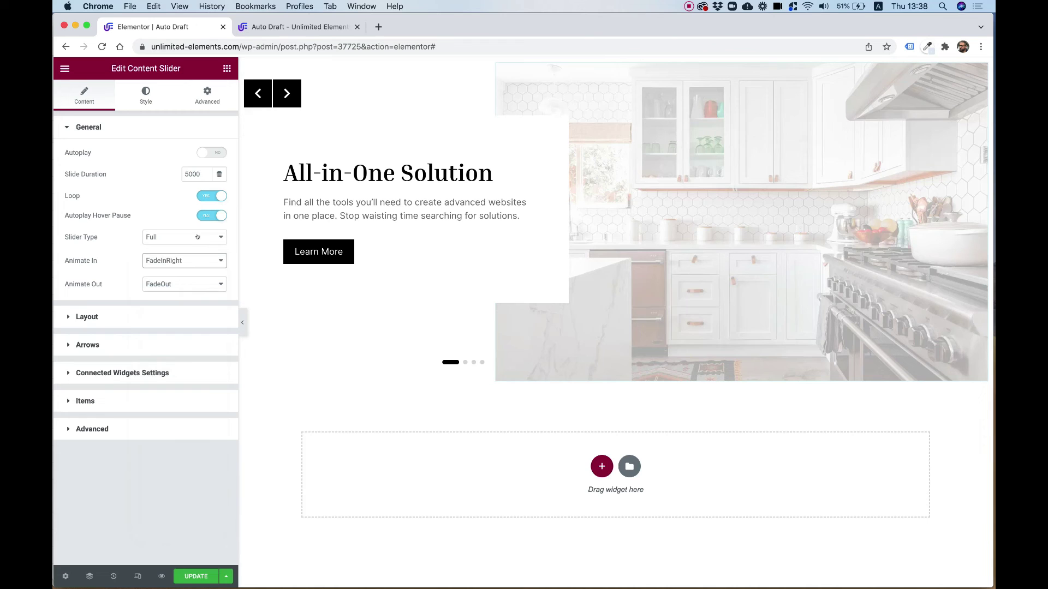
click(173, 290)
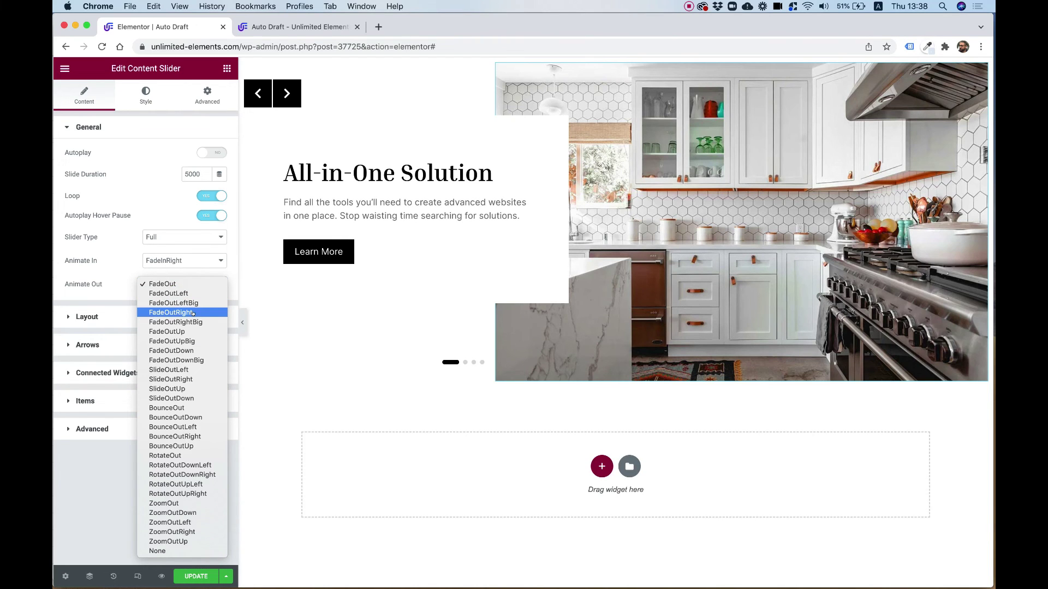
click(189, 293)
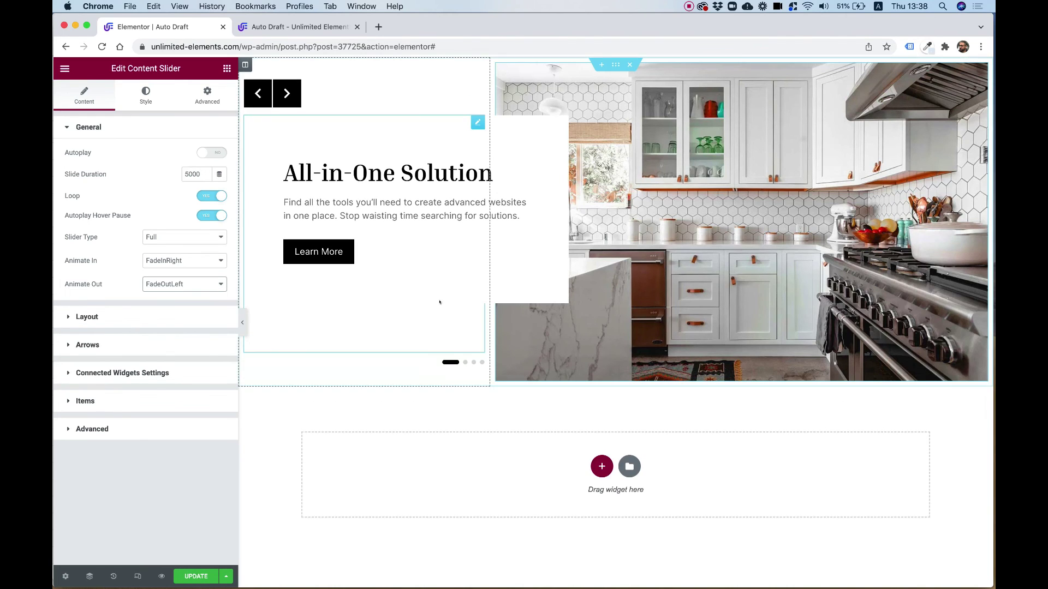
click(463, 363)
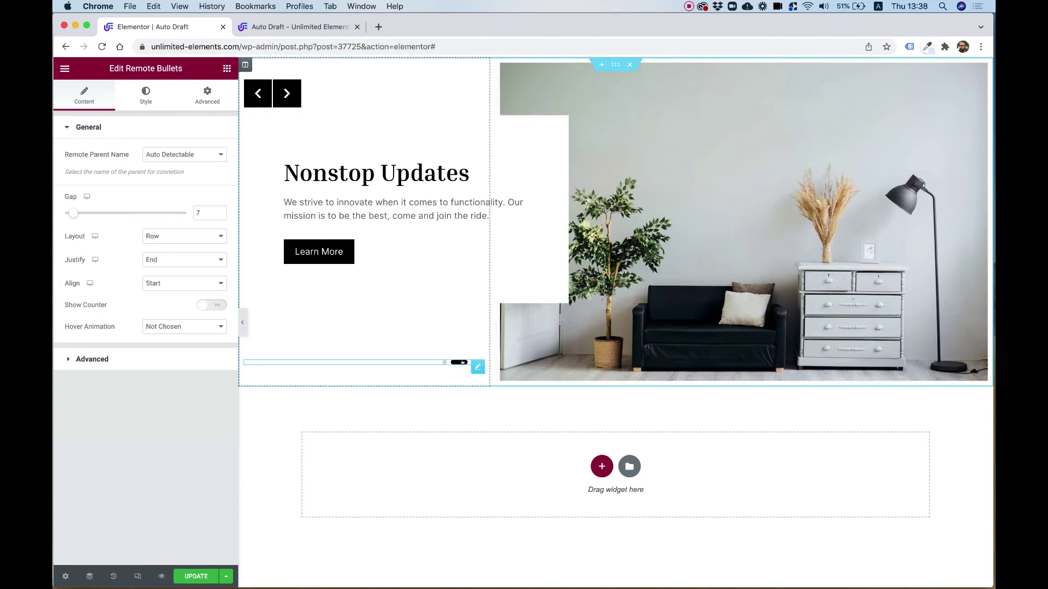
click(445, 362)
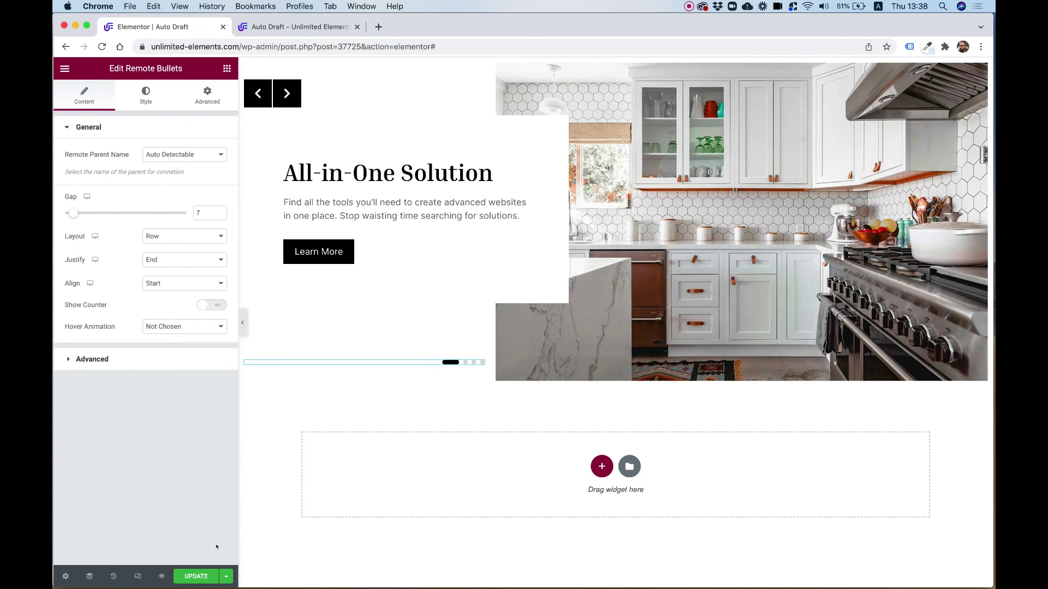
Save with Cmd+S and cycle the preview slider through all four slides back to the first
key(super+s)
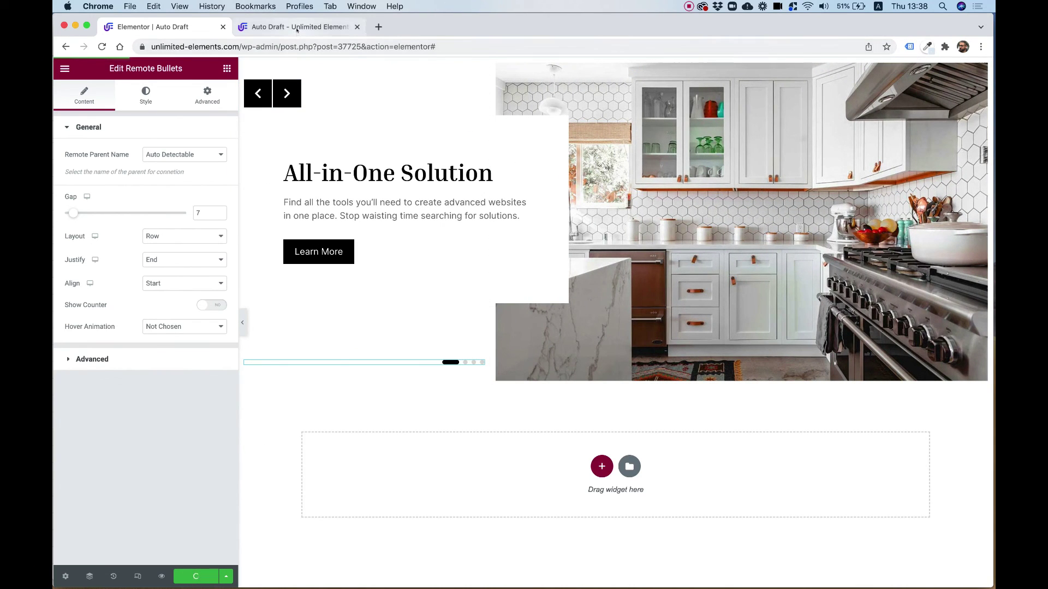
click(295, 27)
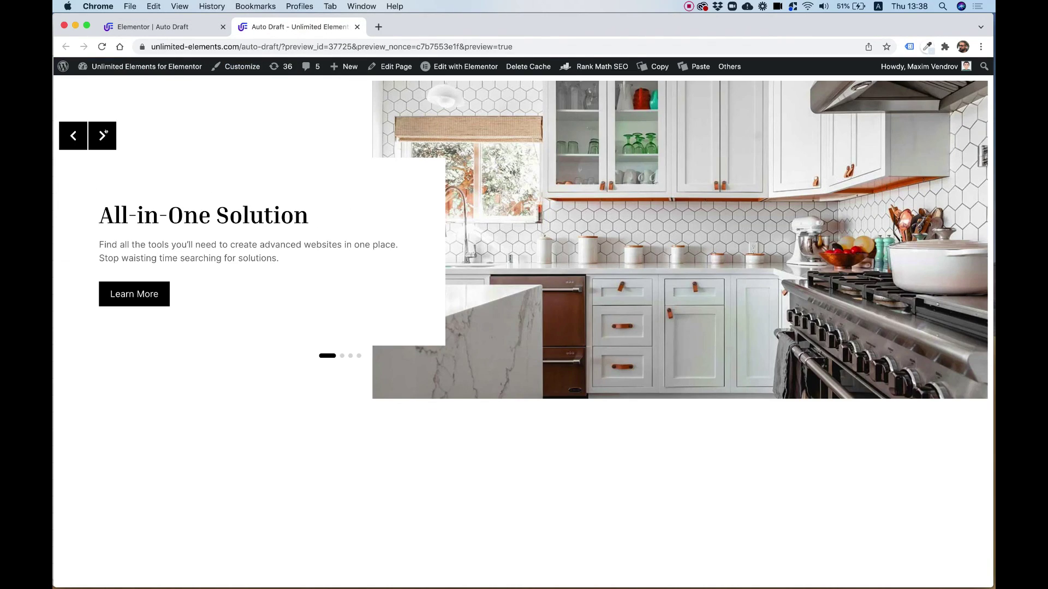
click(102, 136)
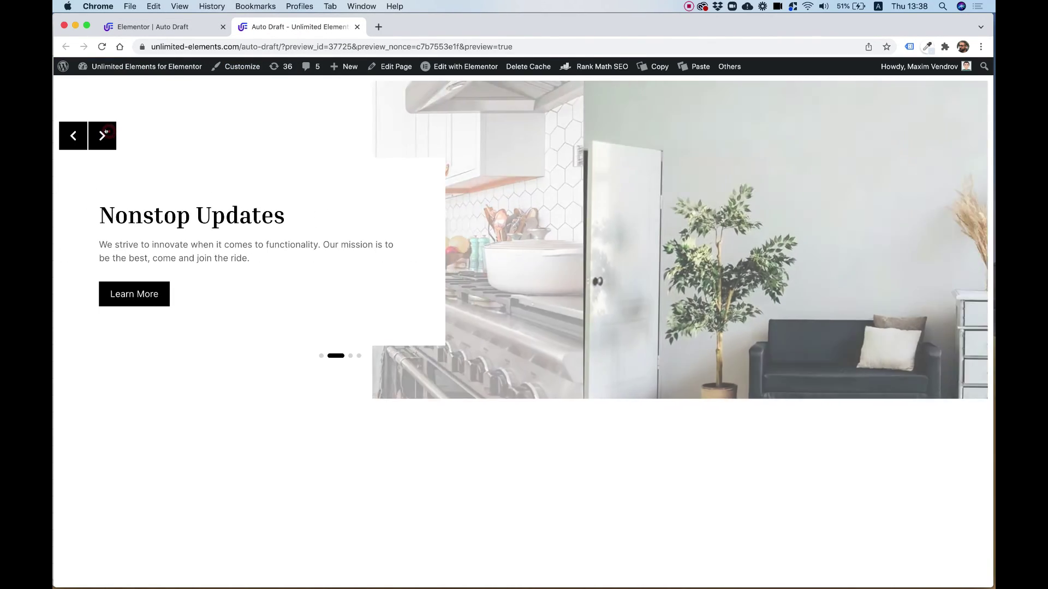
click(102, 135)
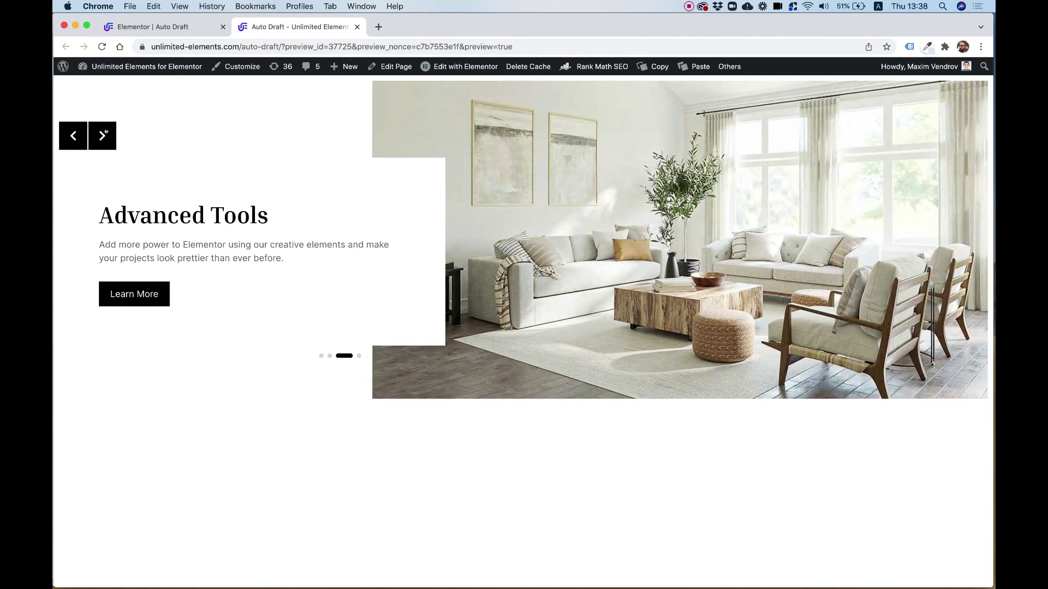
click(106, 133)
click(106, 133)
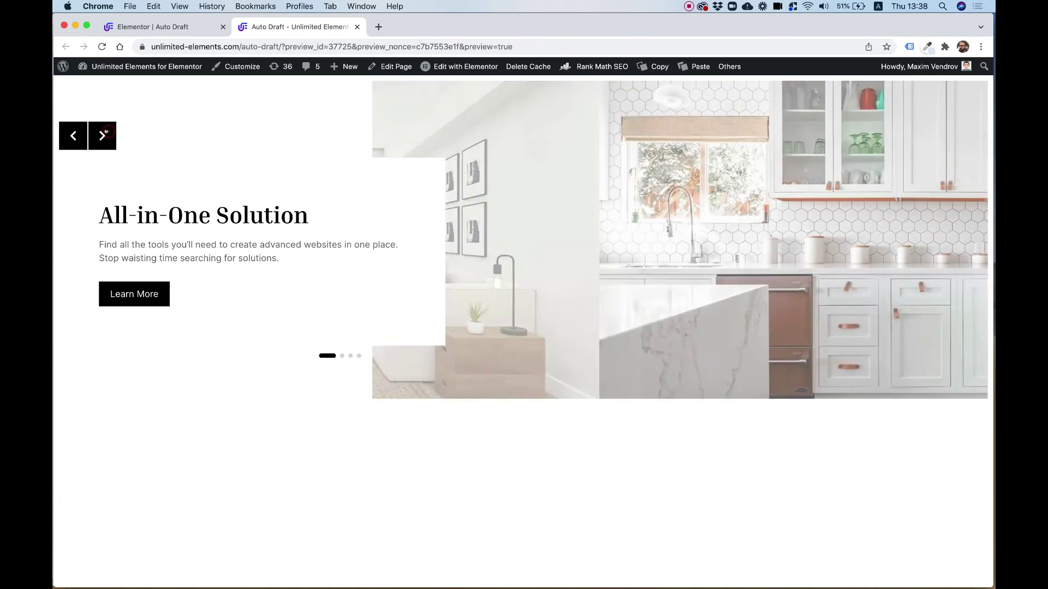